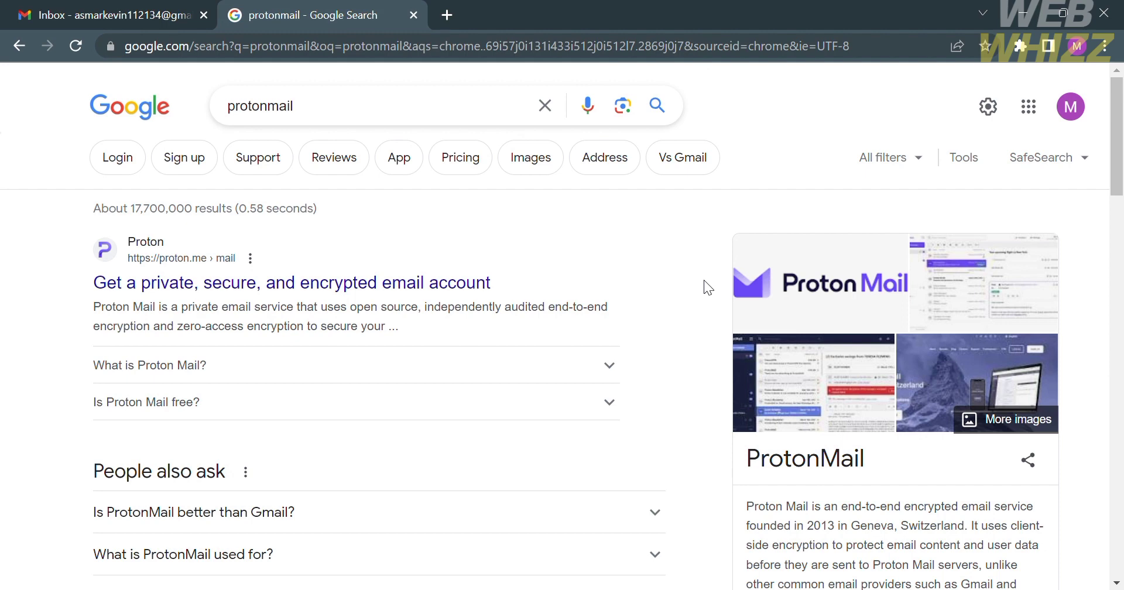
pyautogui.click(469, 283)
pyautogui.scroll(-1, 535, 316)
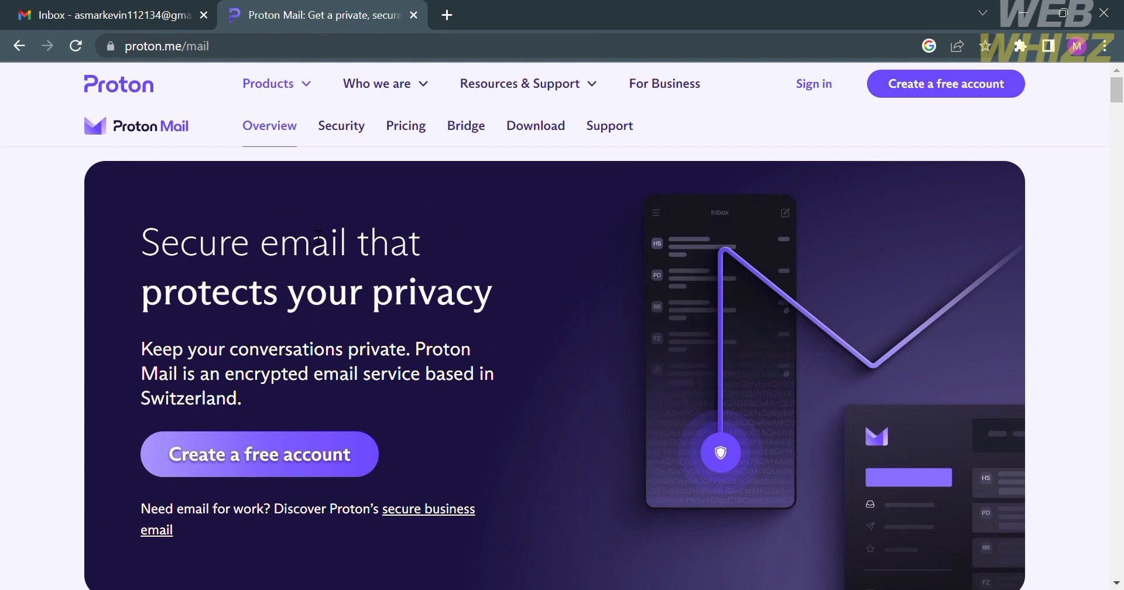
pyautogui.scroll(-5, 352, 396)
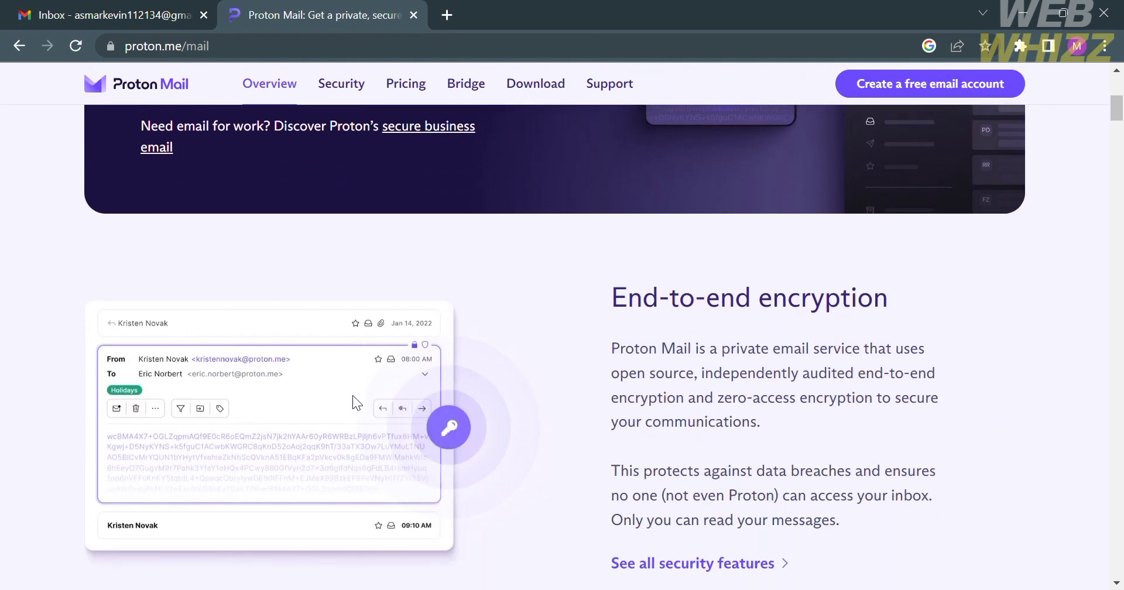
pyautogui.scroll(3, 352, 395)
pyautogui.scroll(2, 353, 395)
pyautogui.scroll(-1, 353, 393)
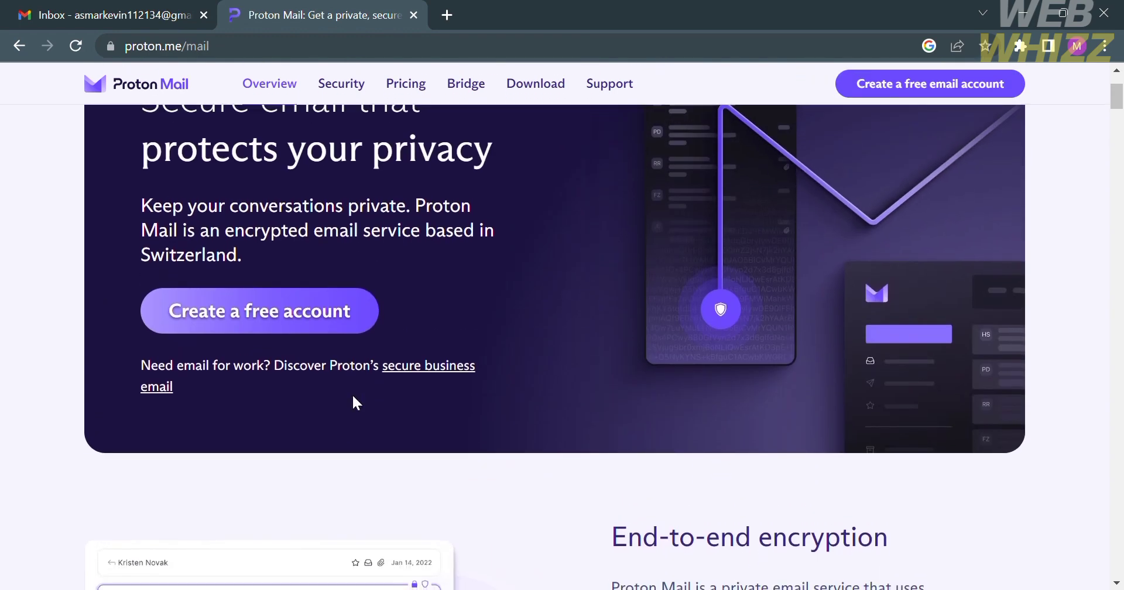
pyautogui.scroll(3, 353, 394)
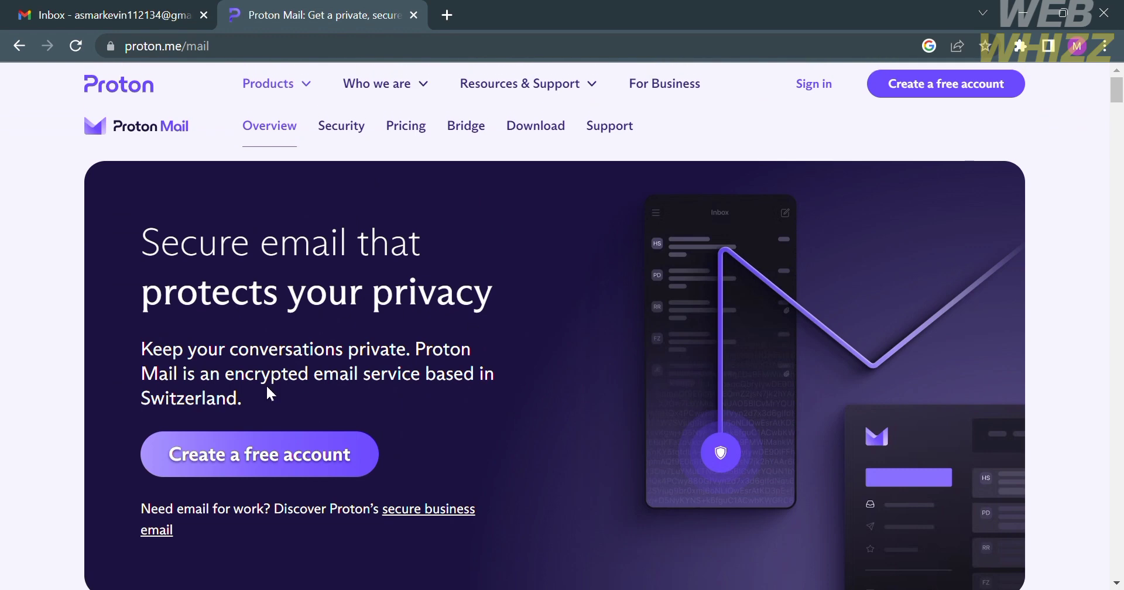
pyautogui.scroll(-4, 618, 456)
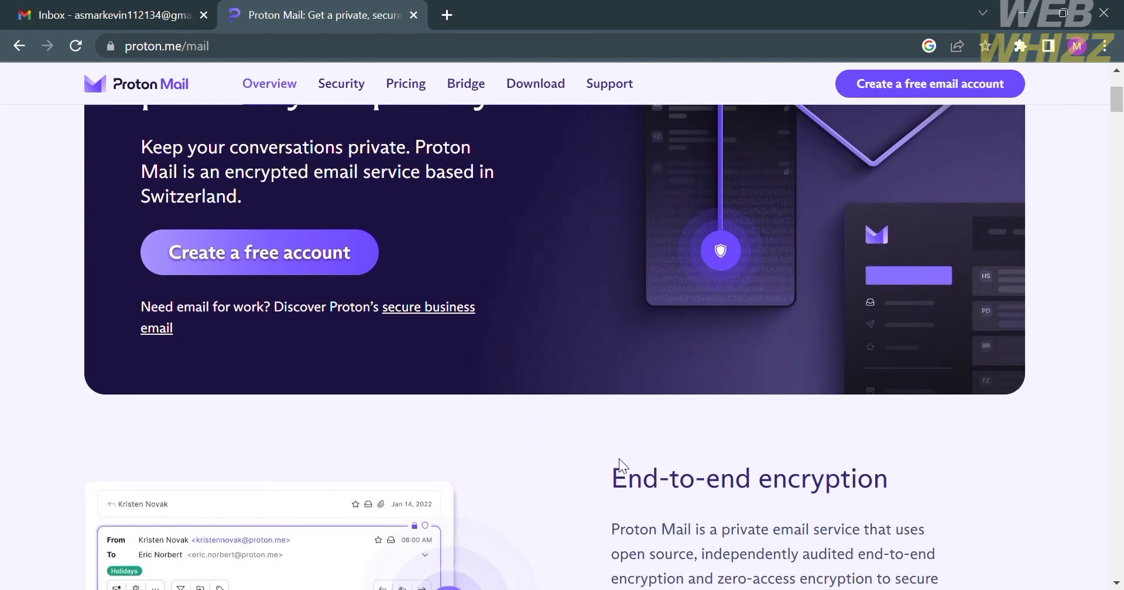
pyautogui.scroll(-3, 619, 459)
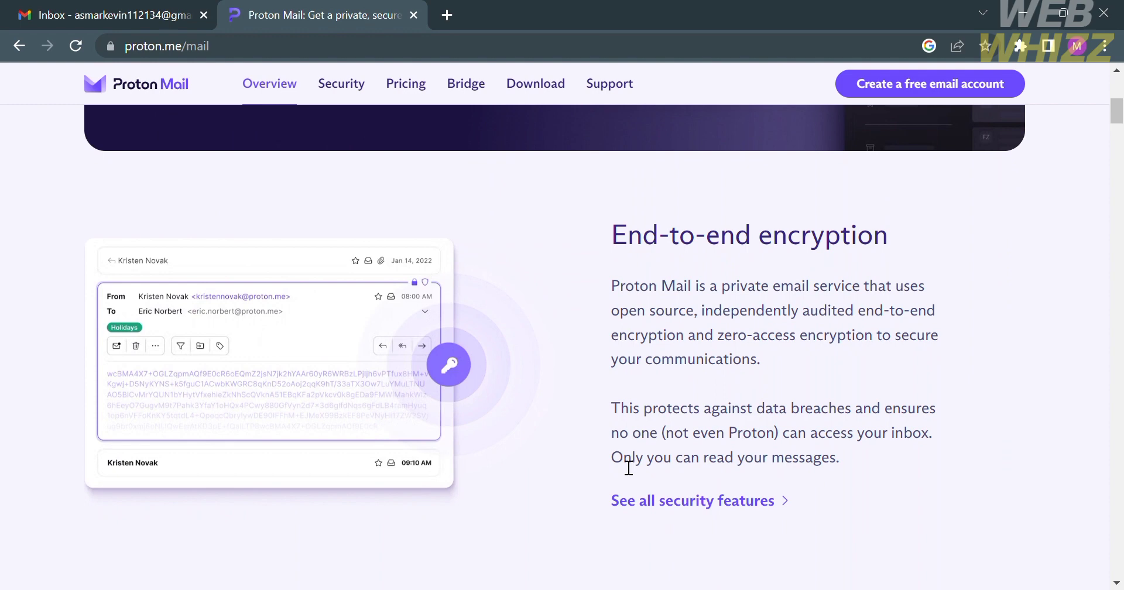
pyautogui.scroll(-2, 628, 467)
pyautogui.scroll(-1, 628, 467)
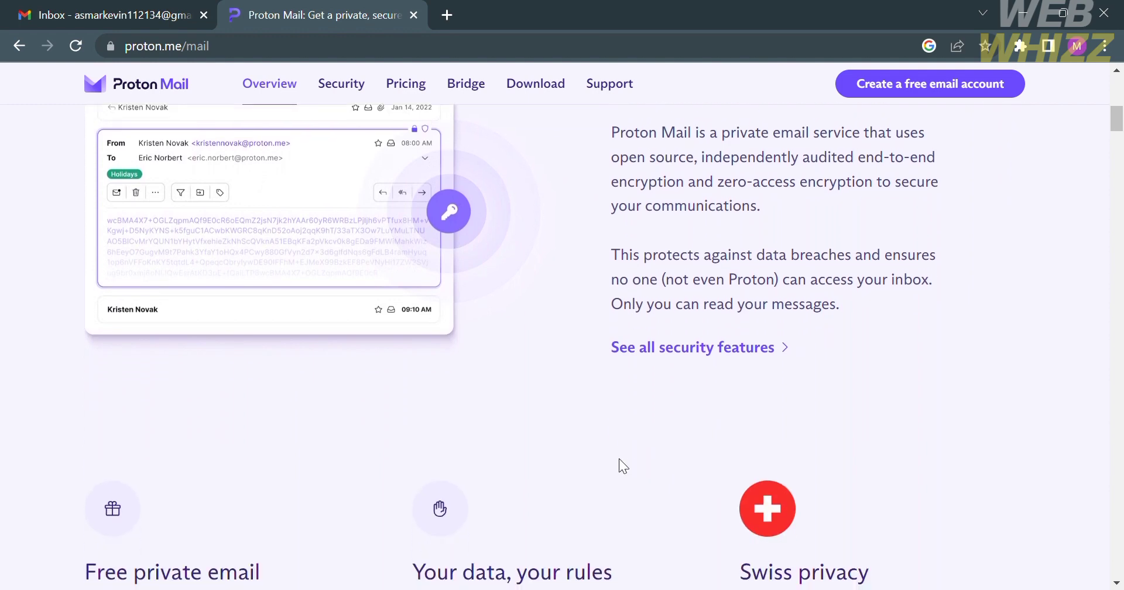
pyautogui.scroll(-4, 811, 352)
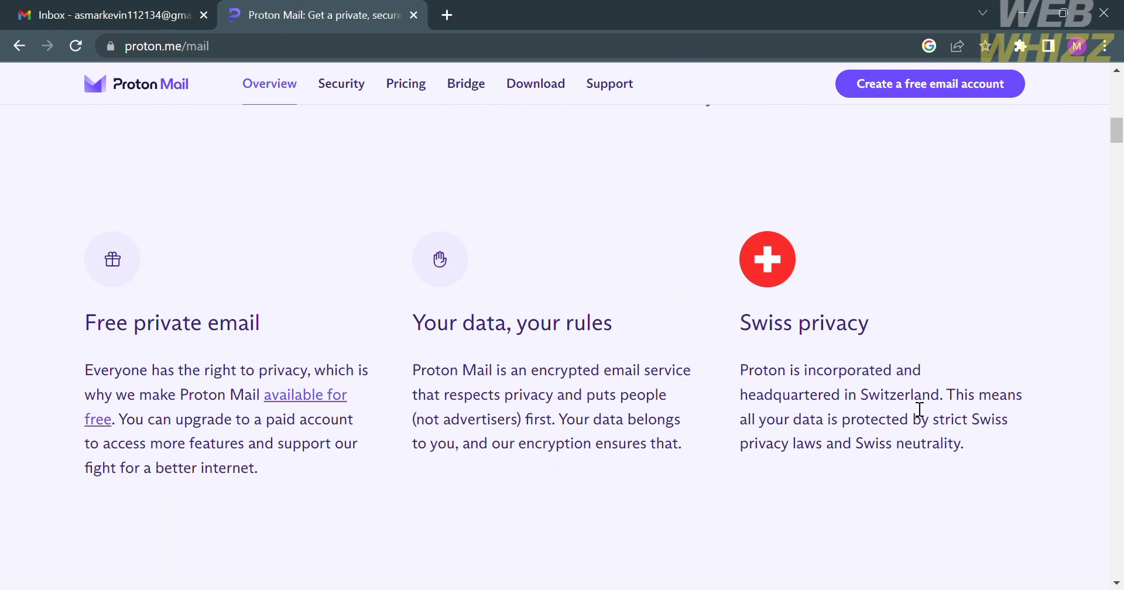
pyautogui.scroll(-2, 920, 409)
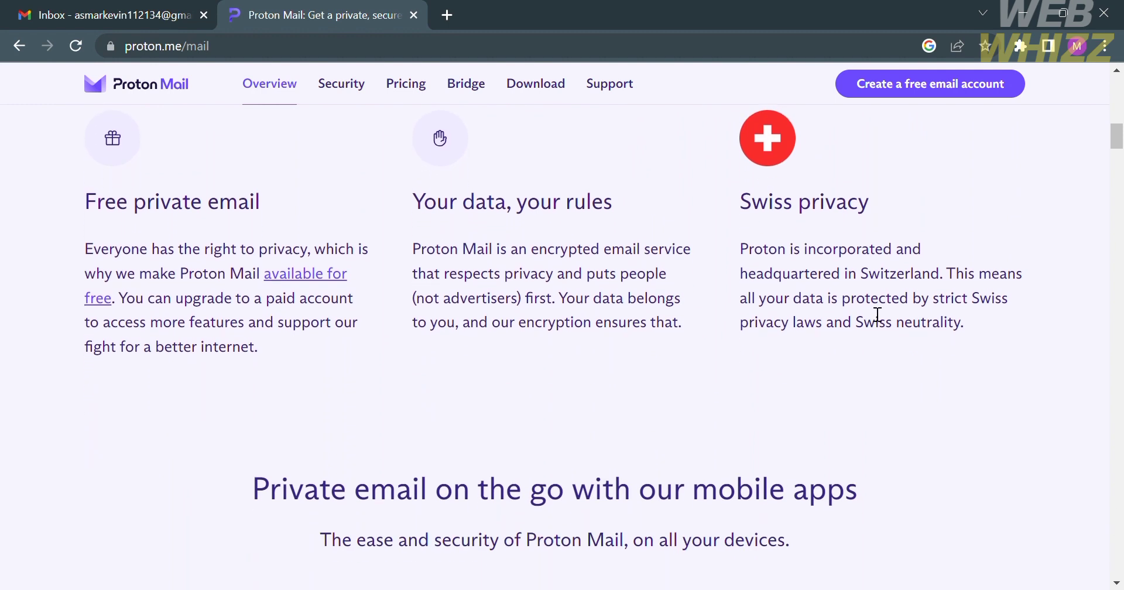
pyautogui.scroll(-2, 506, 480)
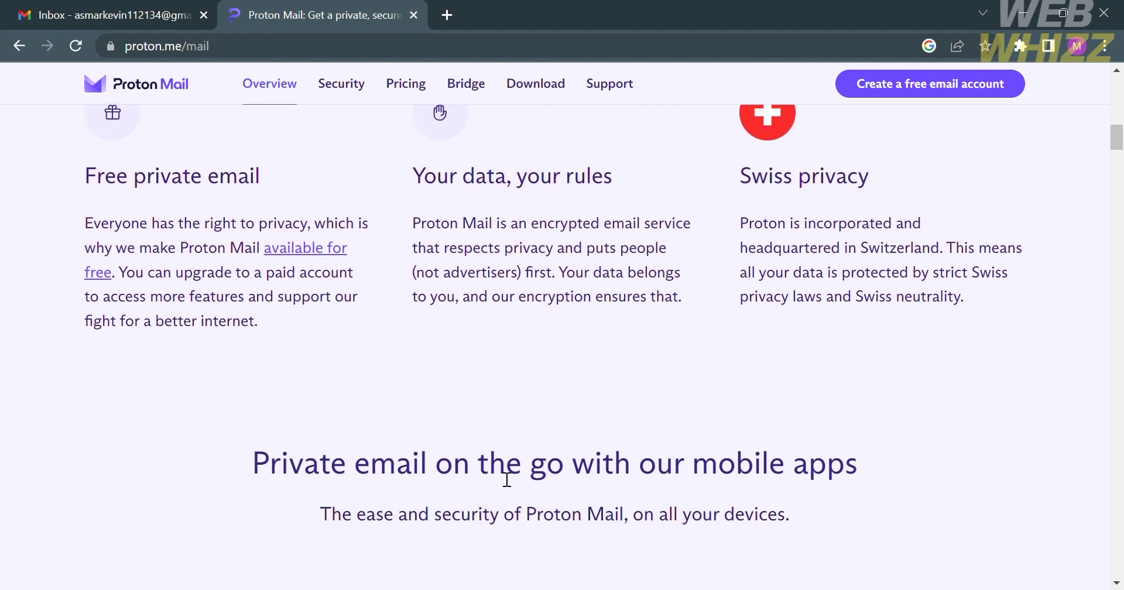
pyautogui.scroll(-3, 507, 479)
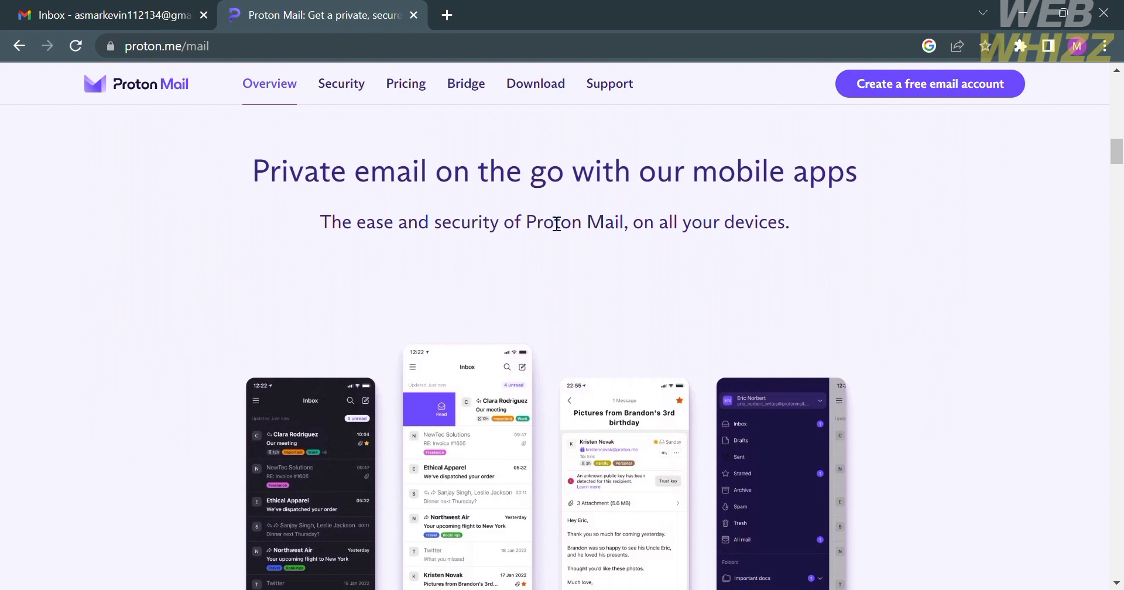
pyautogui.scroll(-3, 556, 224)
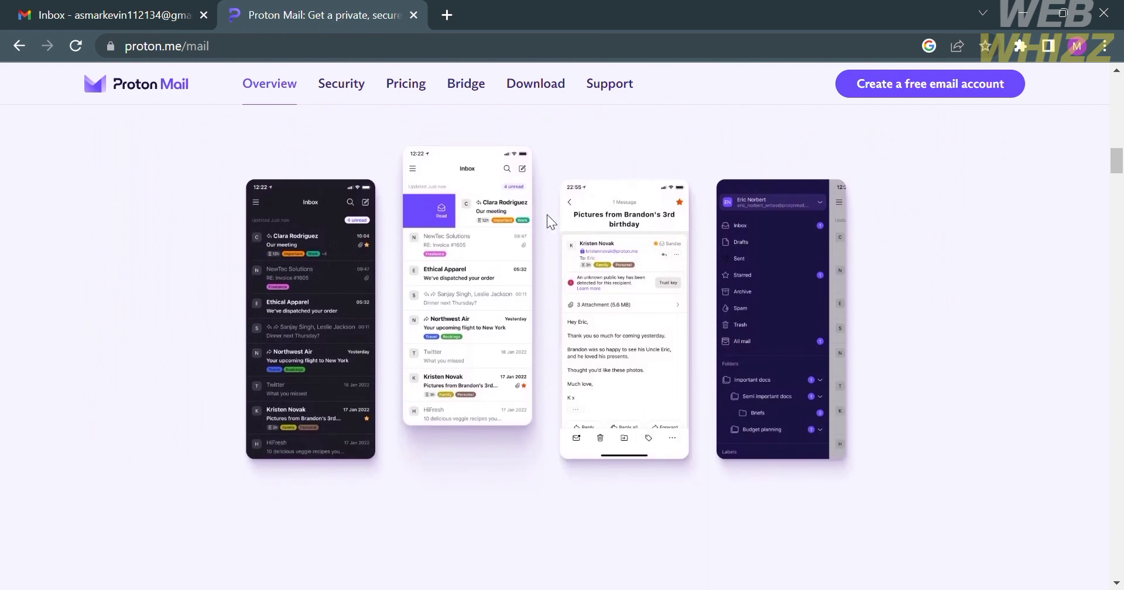
pyautogui.scroll(-1, 548, 215)
pyautogui.scroll(-3, 548, 215)
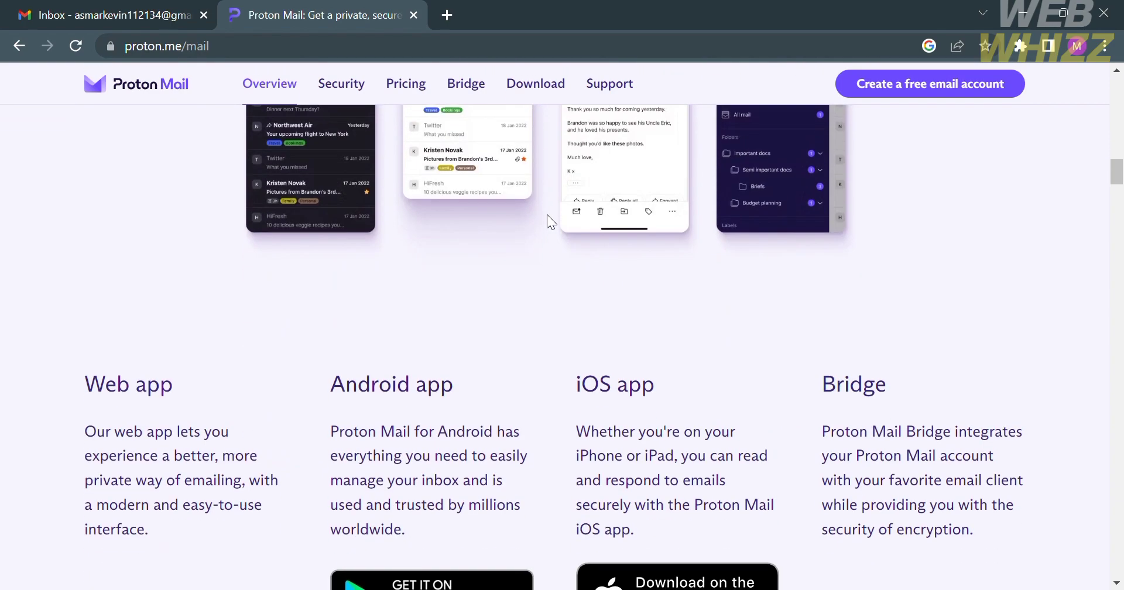
pyautogui.scroll(-5, 547, 214)
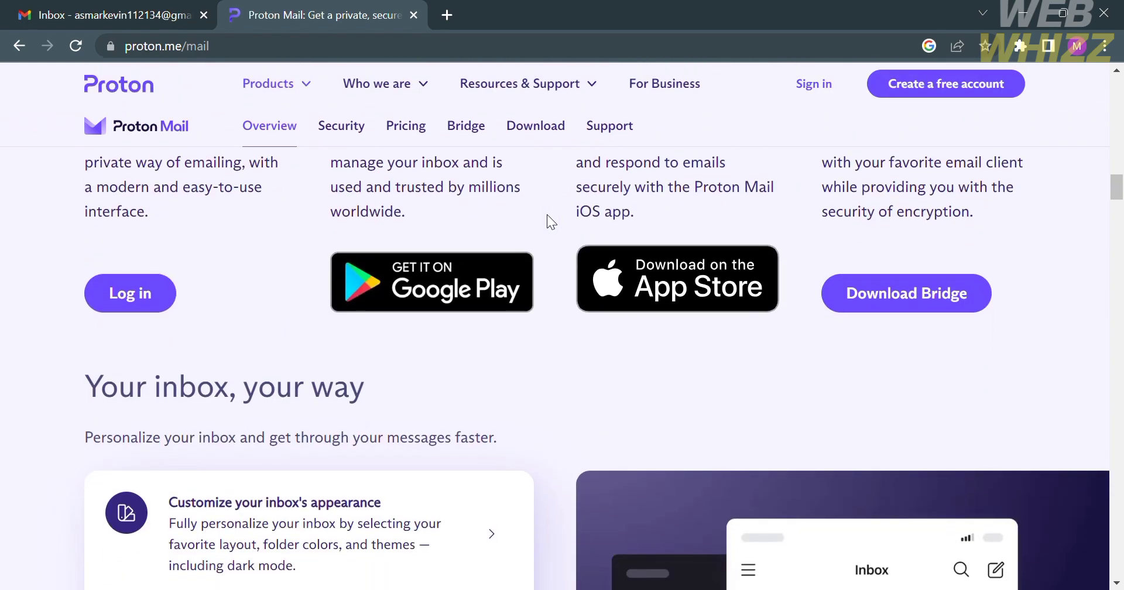
pyautogui.scroll(-7, 547, 215)
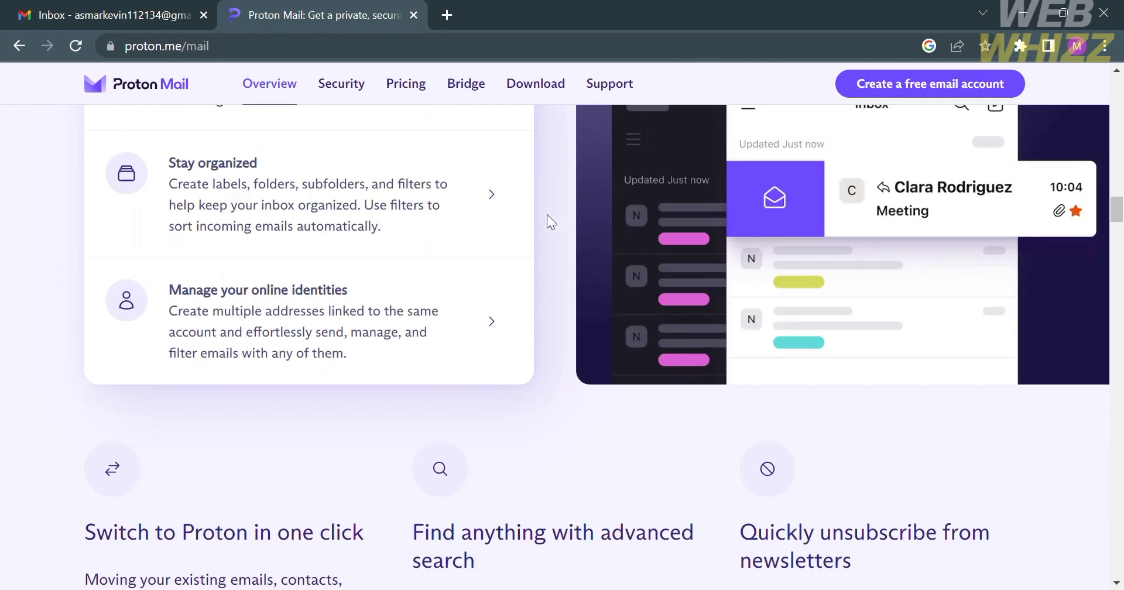
pyautogui.scroll(-10, 547, 215)
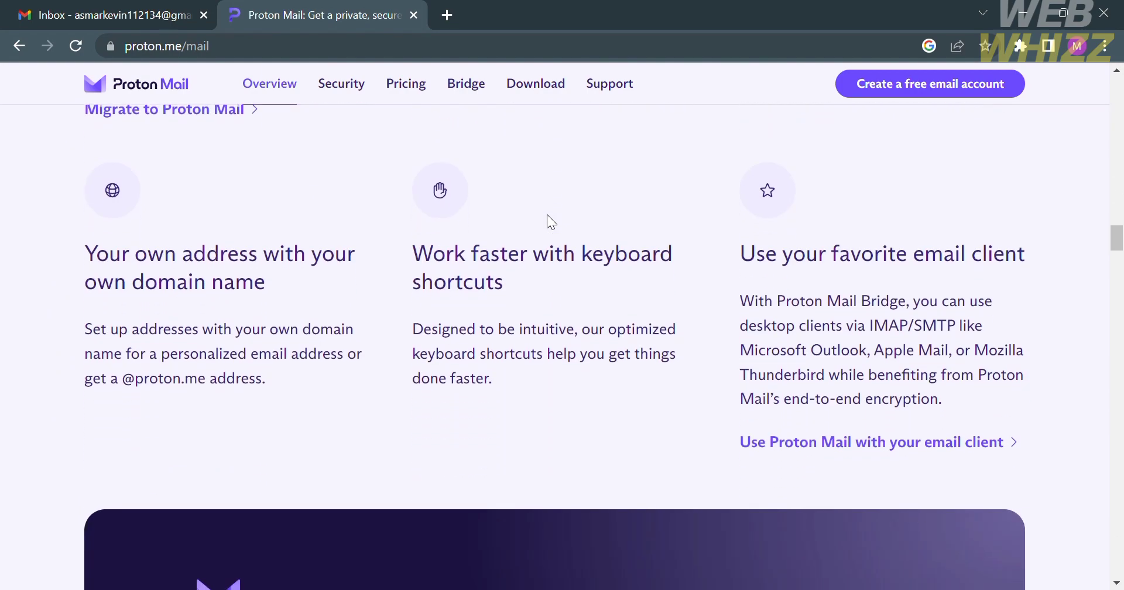
pyautogui.scroll(-13, 547, 216)
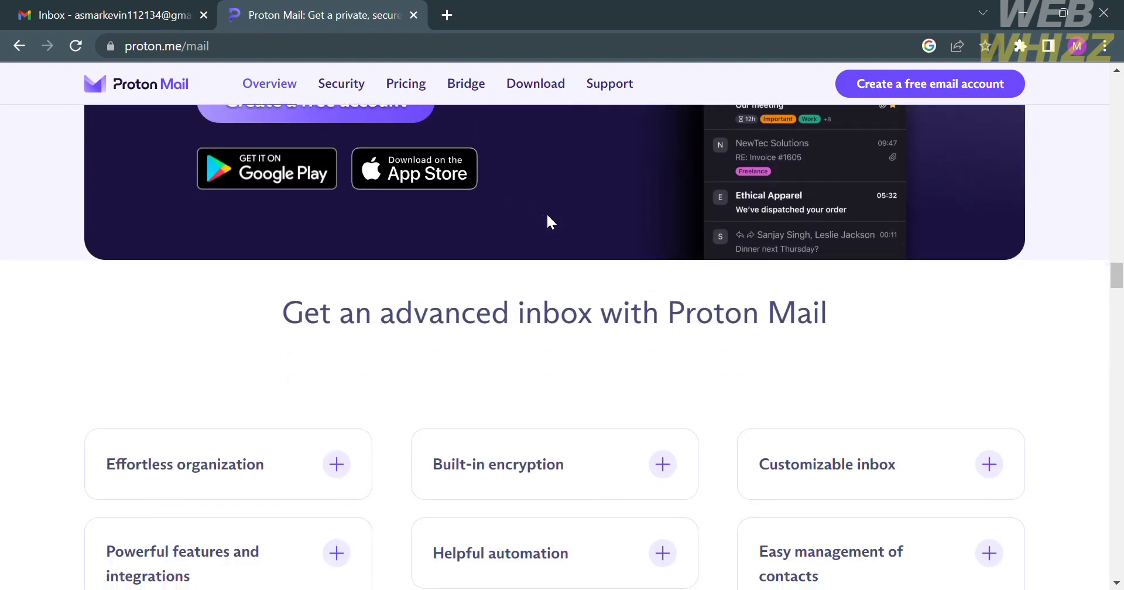
pyautogui.scroll(-2, 547, 214)
pyautogui.scroll(-2, 547, 214)
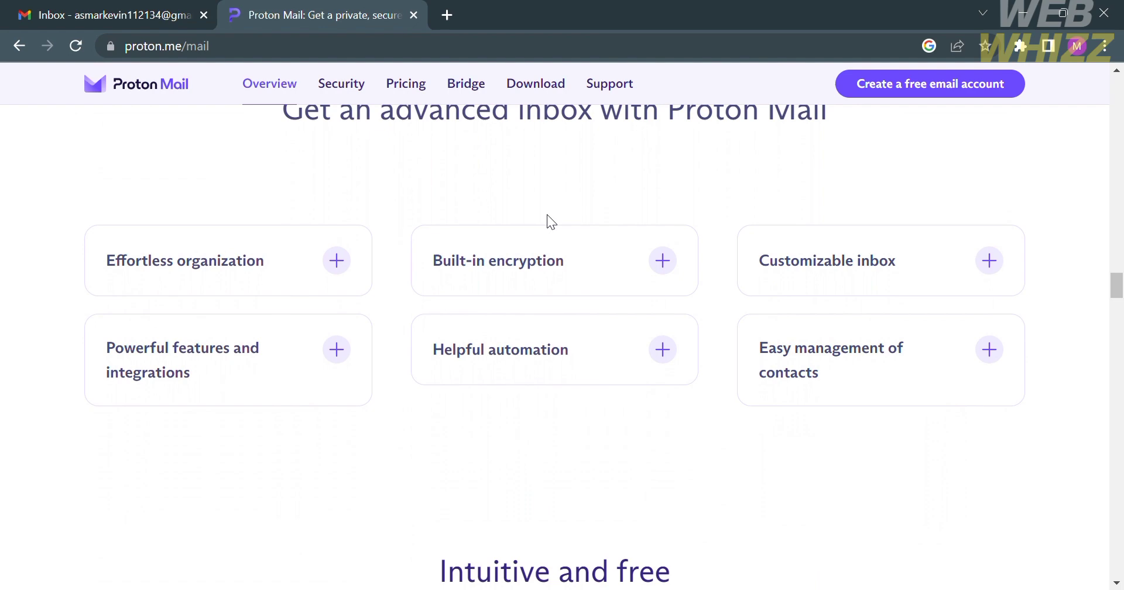
pyautogui.scroll(-6, 546, 215)
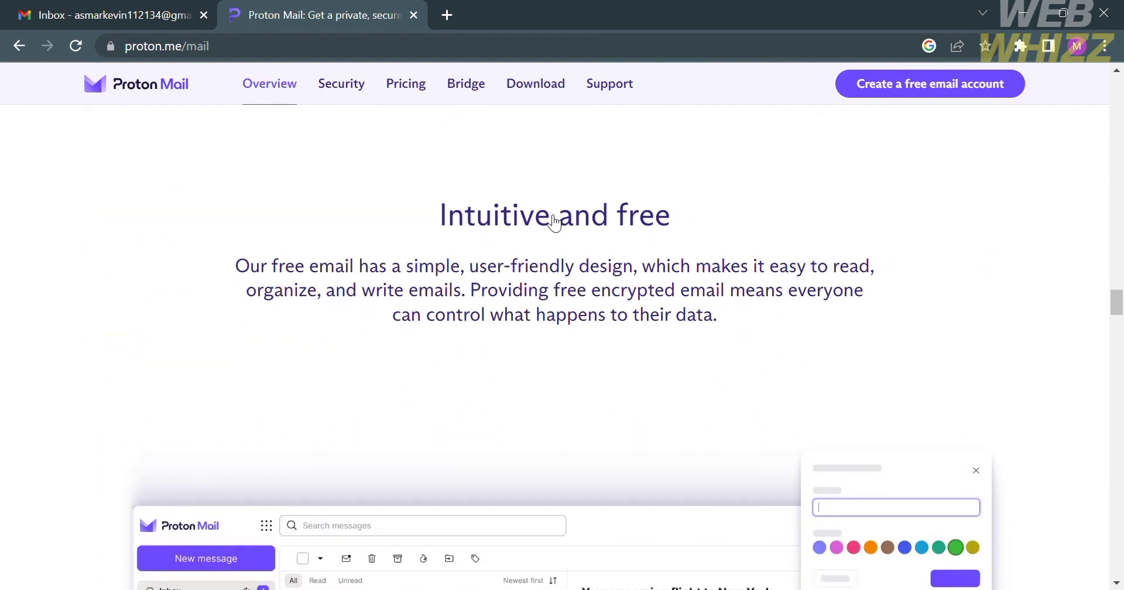
pyautogui.scroll(-10, 553, 217)
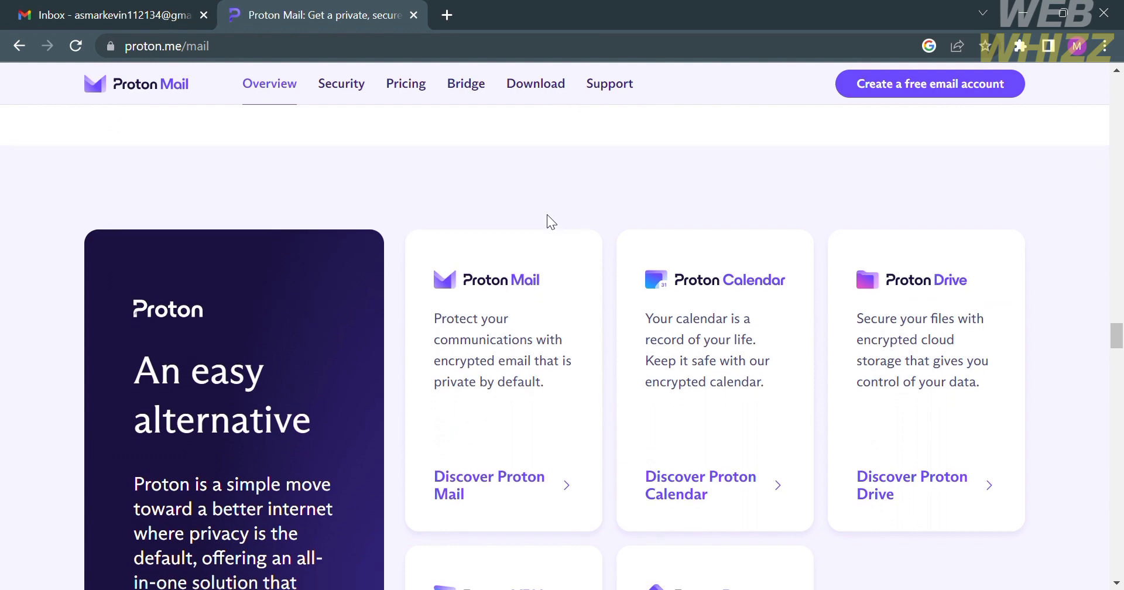
pyautogui.scroll(-3, 547, 214)
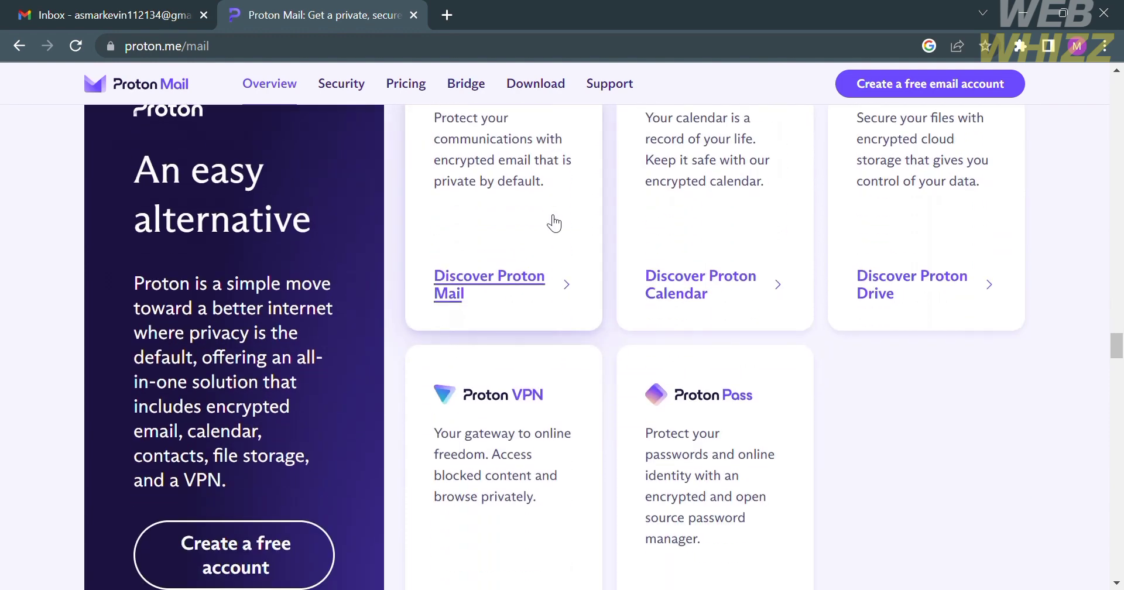
pyautogui.scroll(-7, 552, 216)
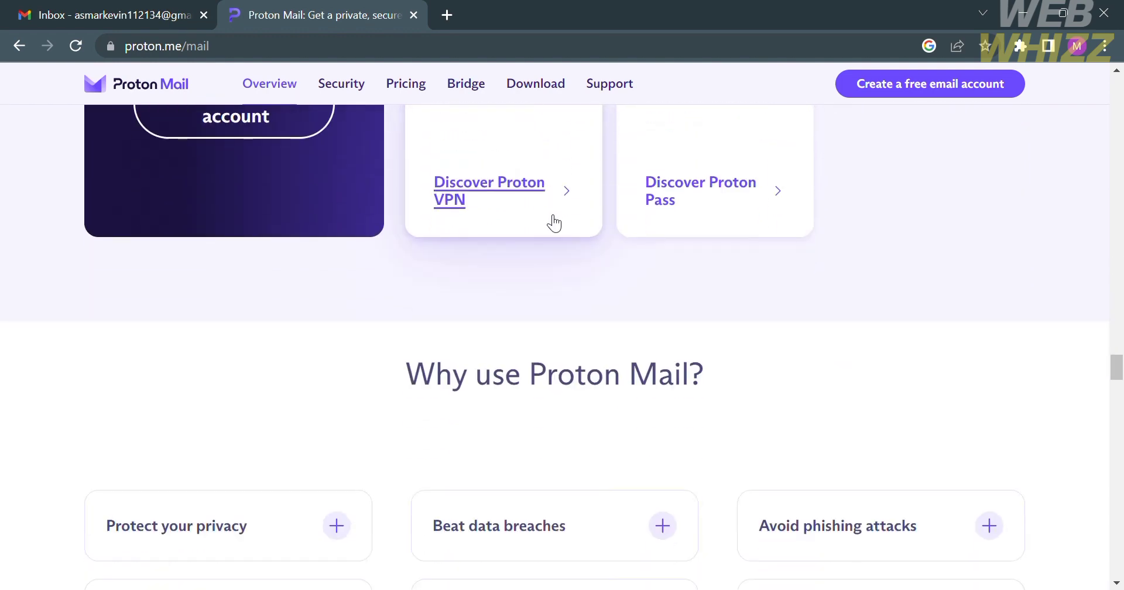
pyautogui.scroll(-10, 547, 216)
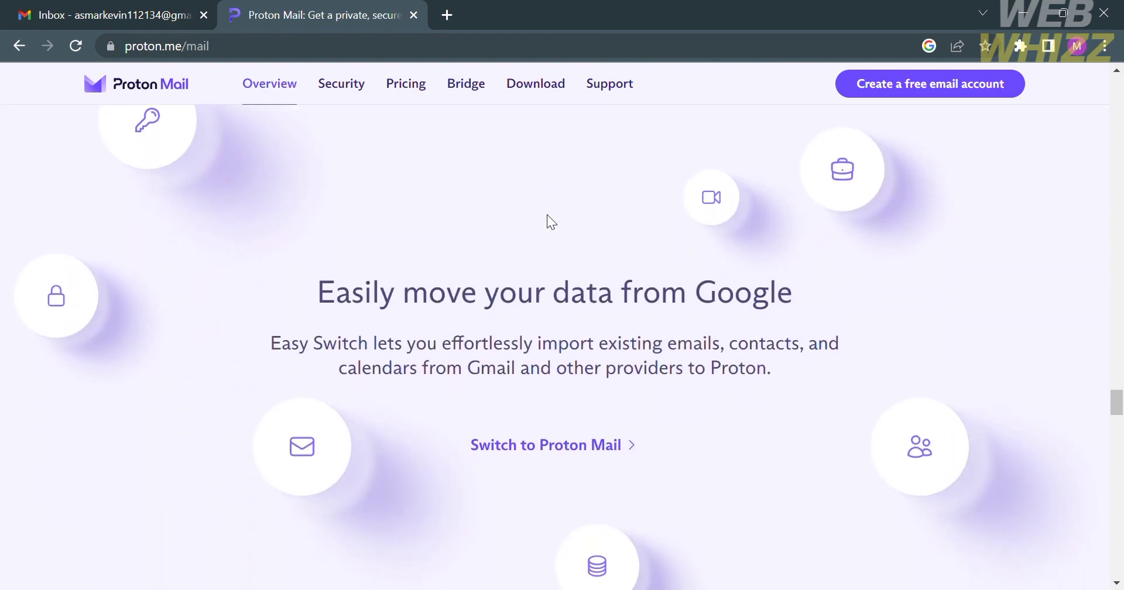
pyautogui.scroll(8, 547, 214)
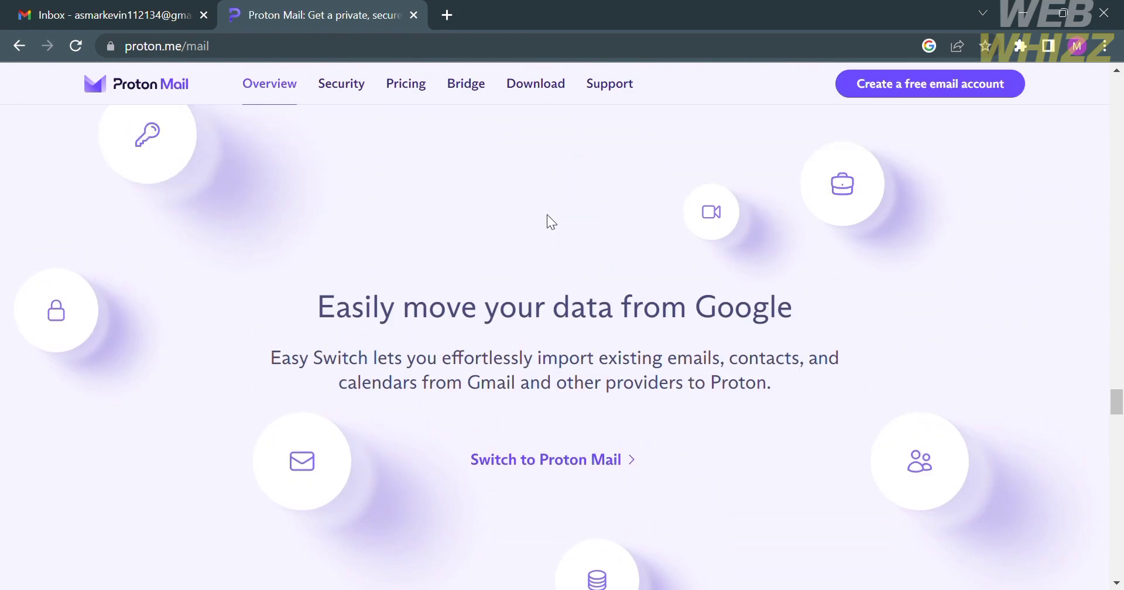
pyautogui.scroll(-10, 549, 221)
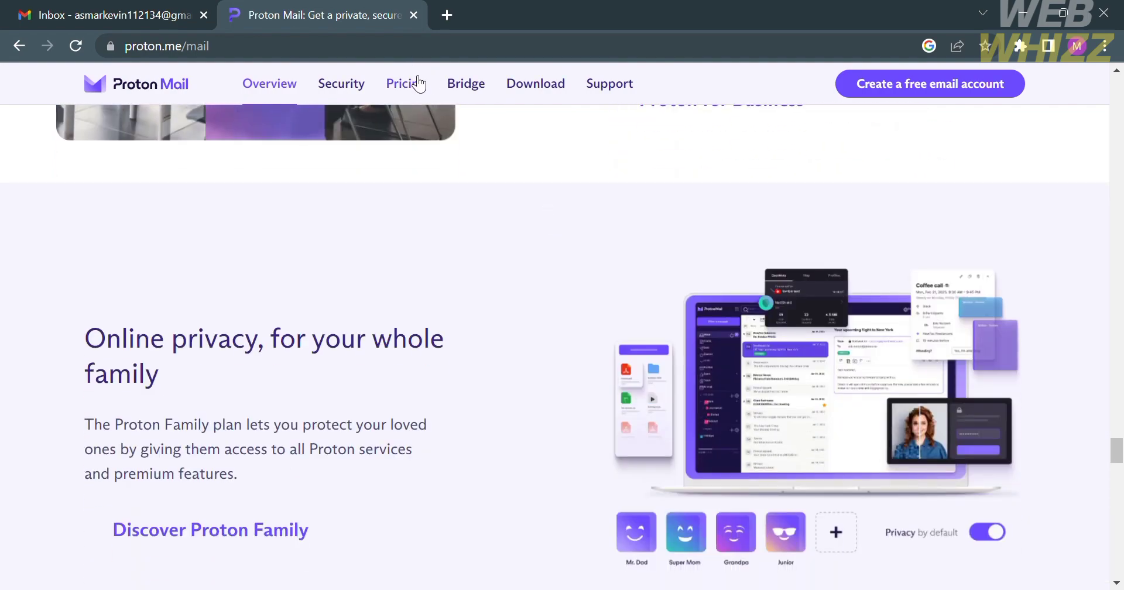
# Step: Compare the Proton pricing plans and start signing up for the Free plan
pyautogui.click(413, 80)
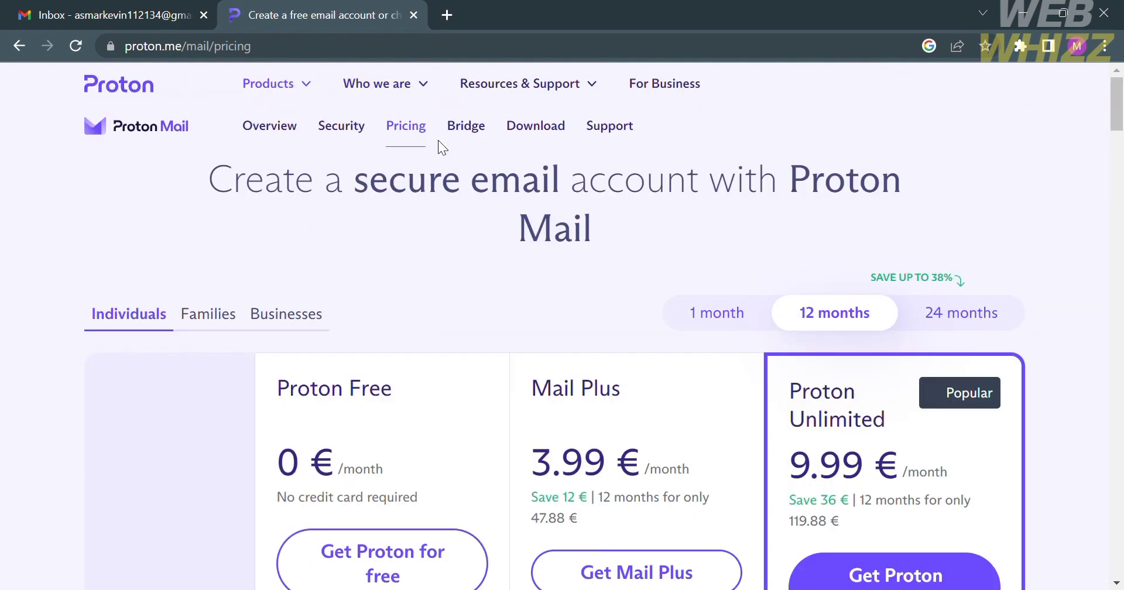
pyautogui.scroll(-3, 516, 341)
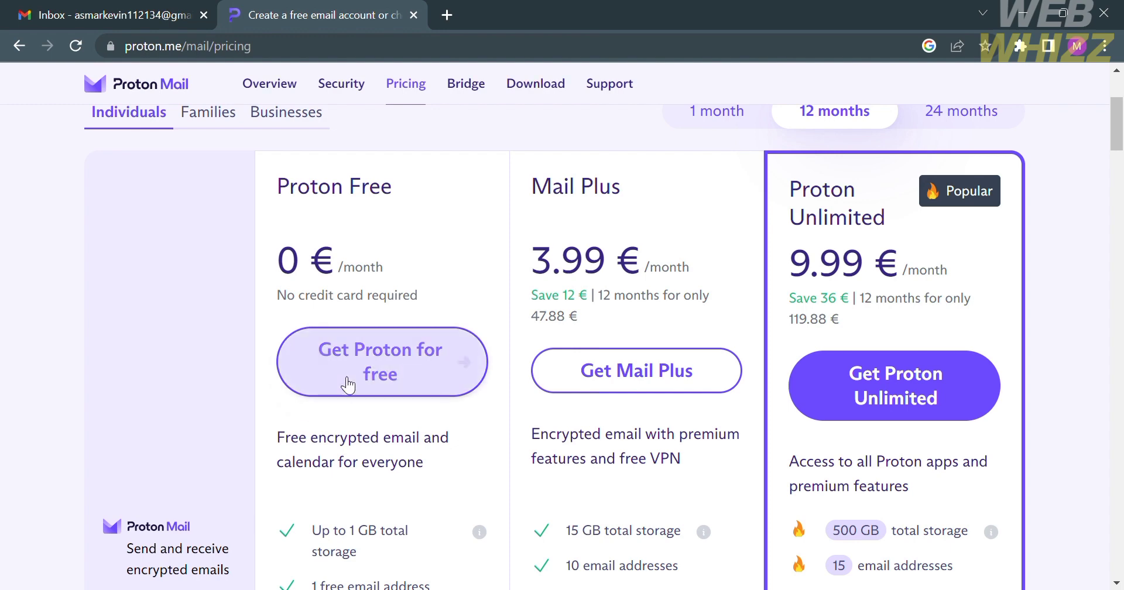
pyautogui.scroll(-6, 473, 461)
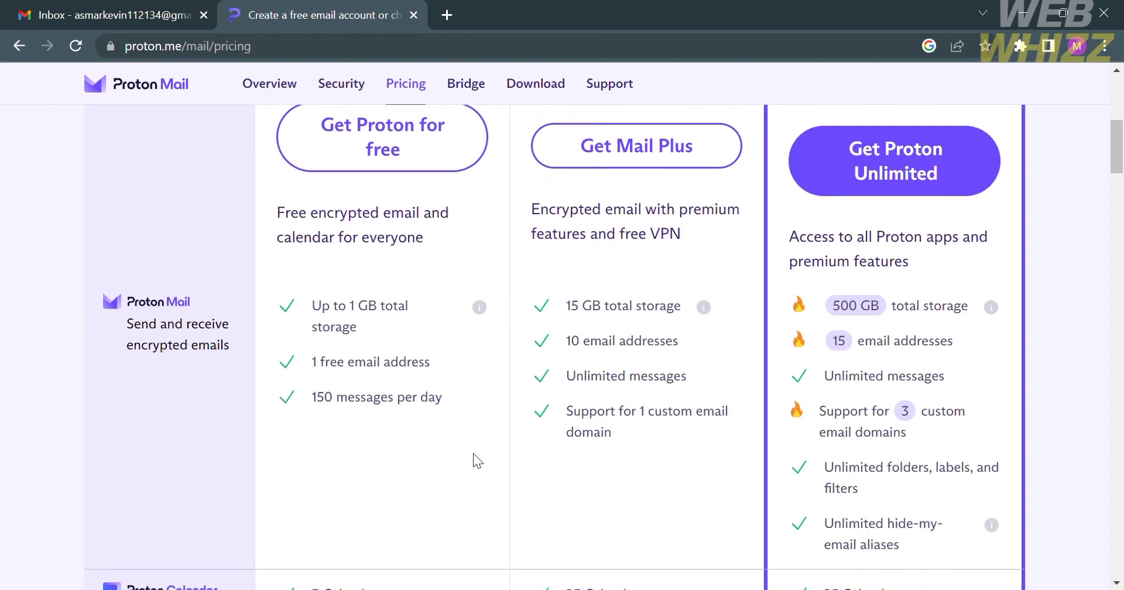
pyautogui.scroll(-10, 473, 454)
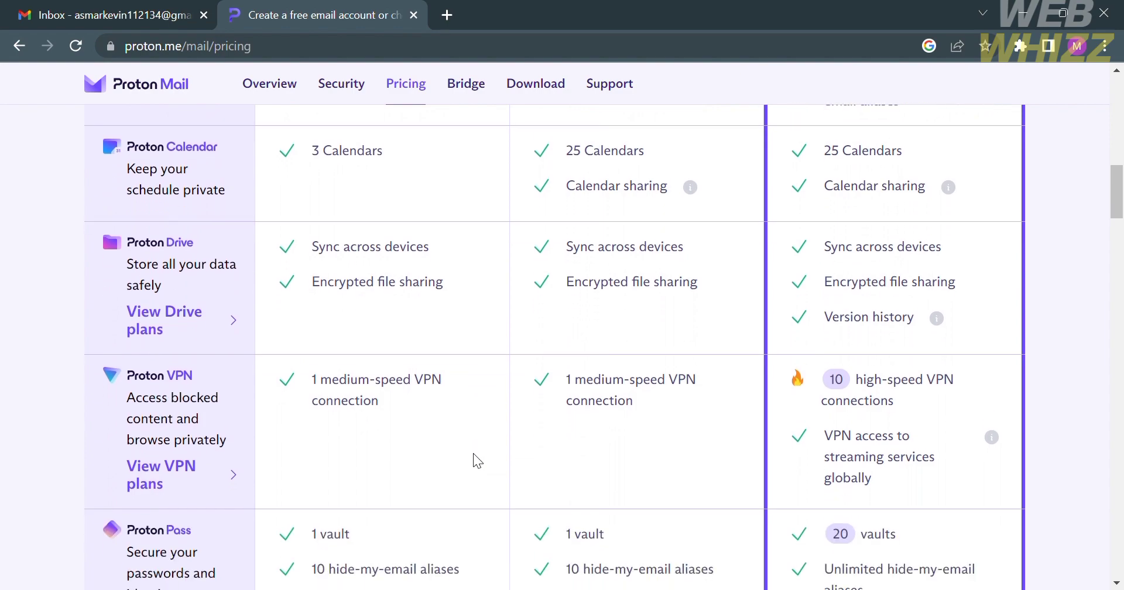
pyautogui.scroll(12, 474, 460)
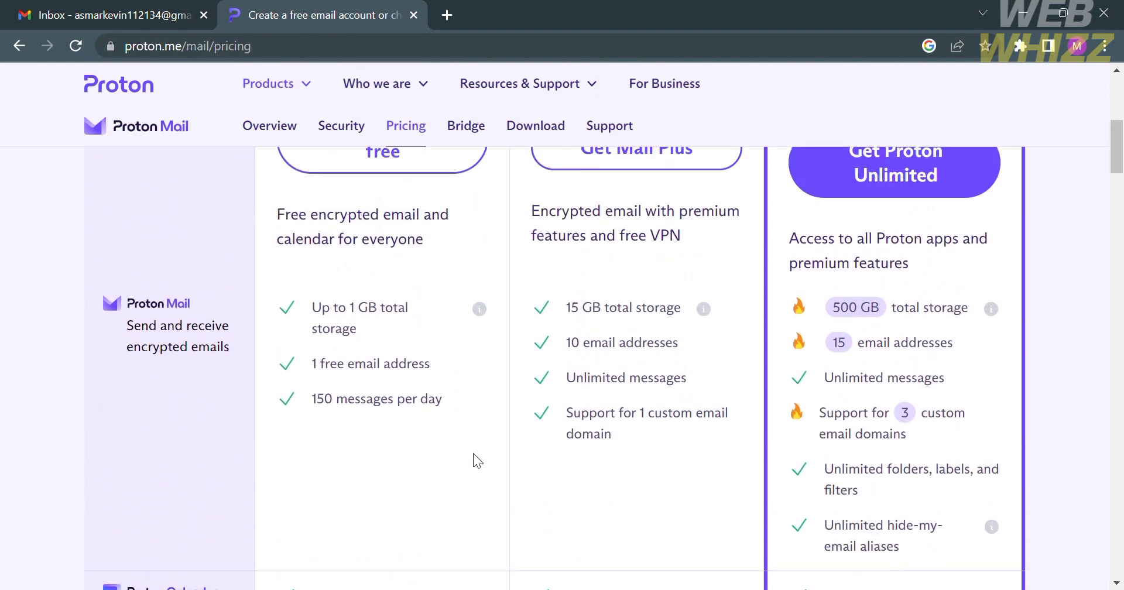
pyautogui.scroll(2, 473, 453)
pyautogui.scroll(-4, 477, 460)
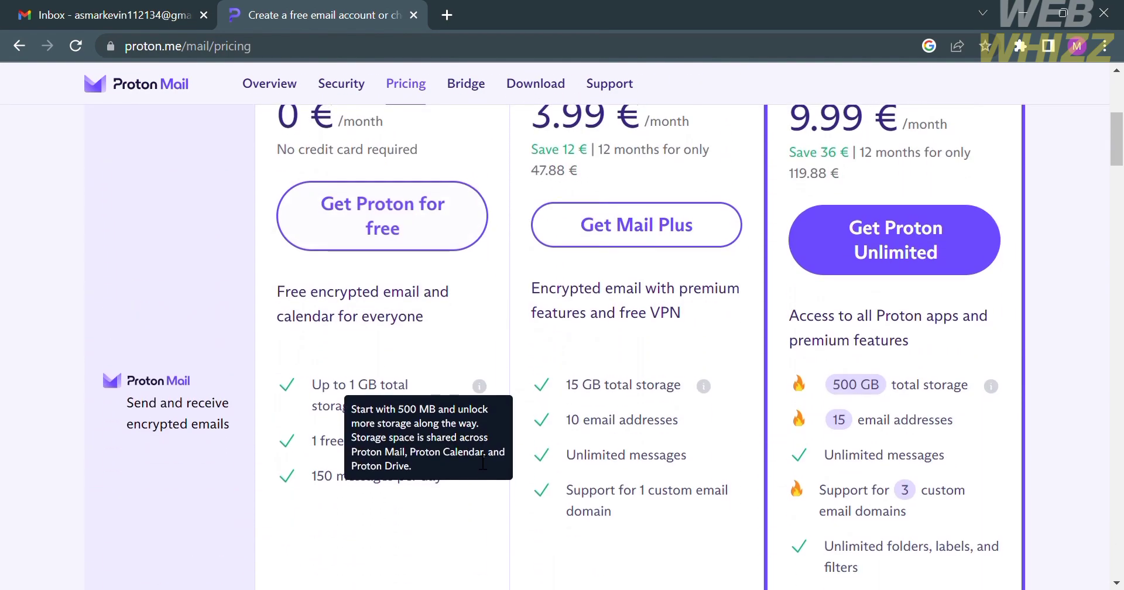
pyautogui.click(443, 197)
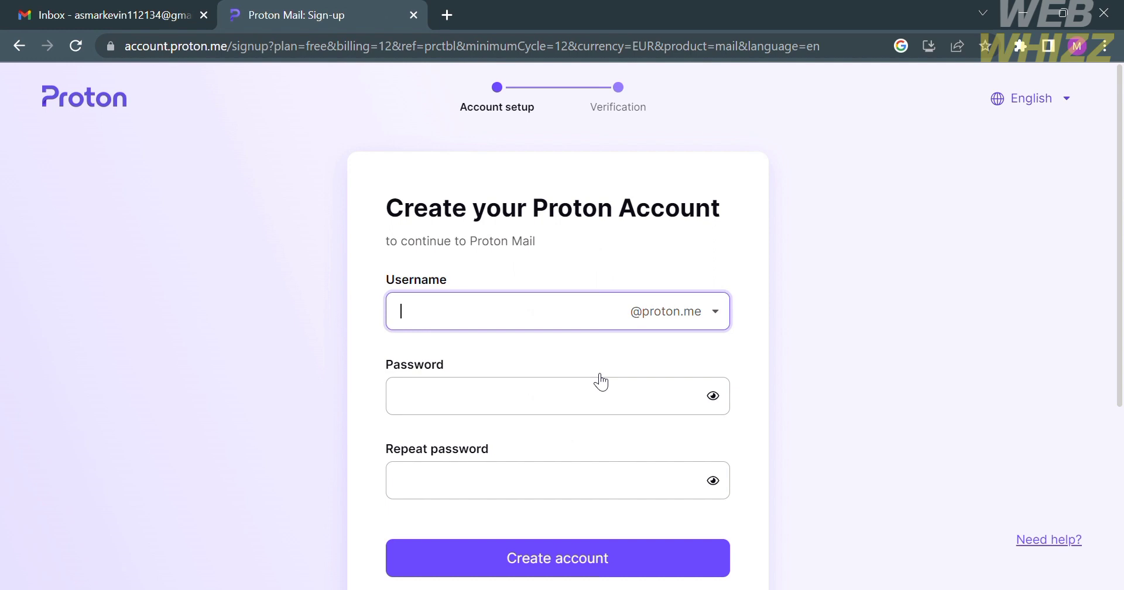
# Step: Enter the new username, type the account password in both password fields, and submit
pyautogui.click(600, 402)
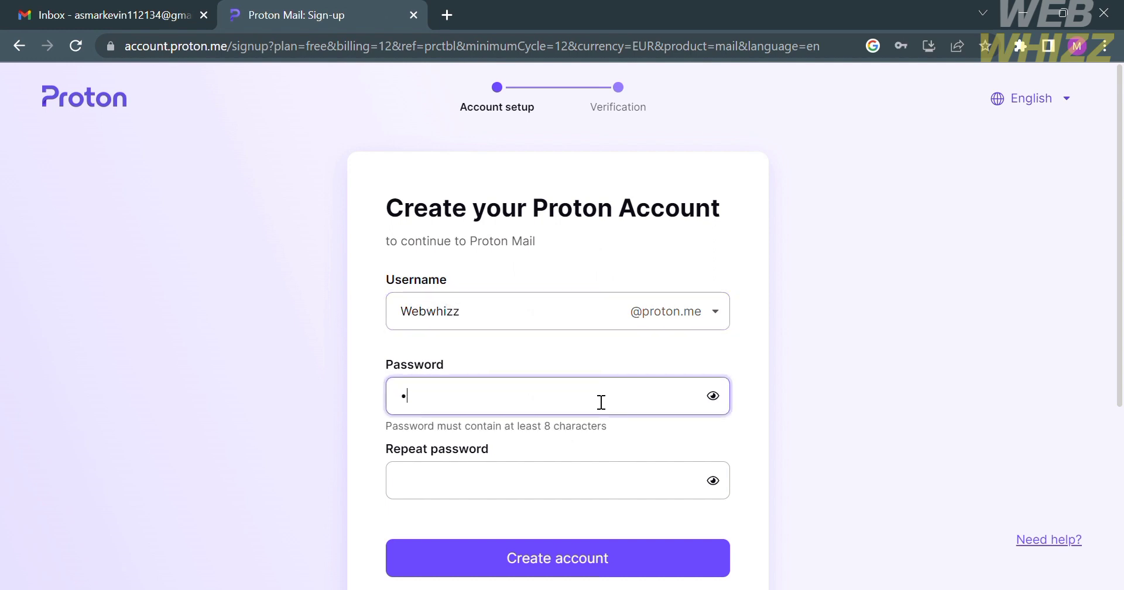
pyautogui.click(610, 497)
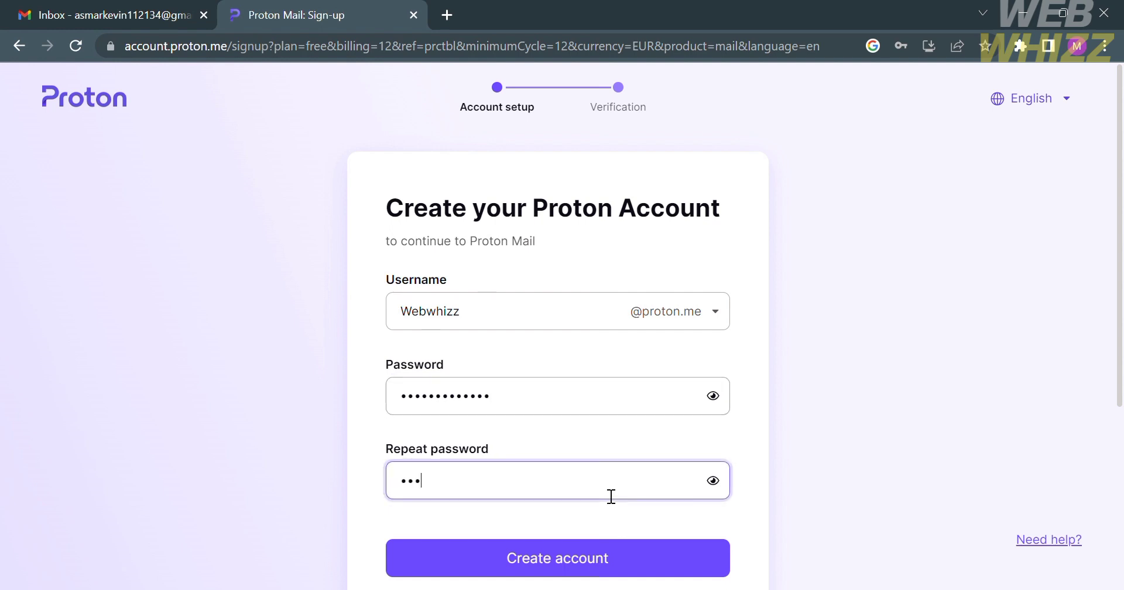
pyautogui.press('Return')
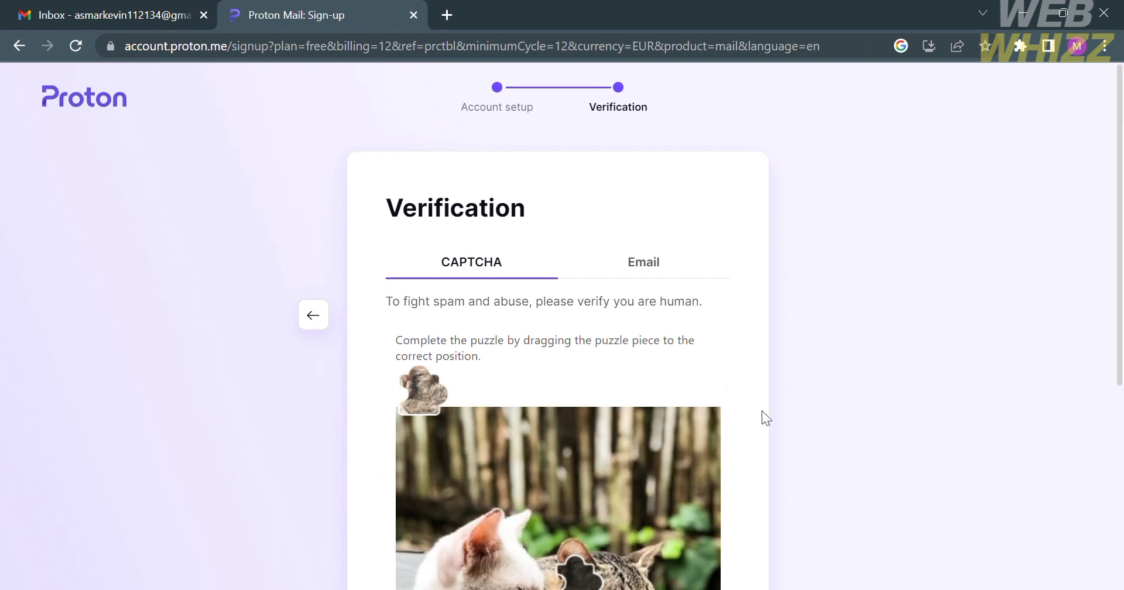
# Step: Drag the puzzle piece into its gap on the cat picture and submit the verification
pyautogui.scroll(-5, 665, 459)
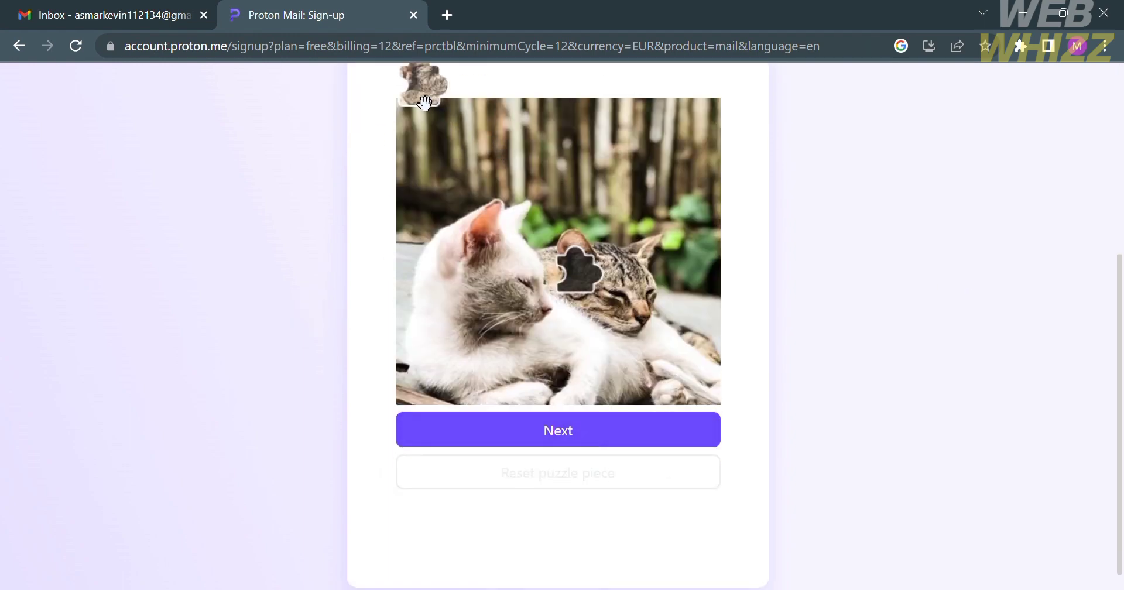
pyautogui.moveTo(425, 102); pyautogui.dragTo(585, 293)
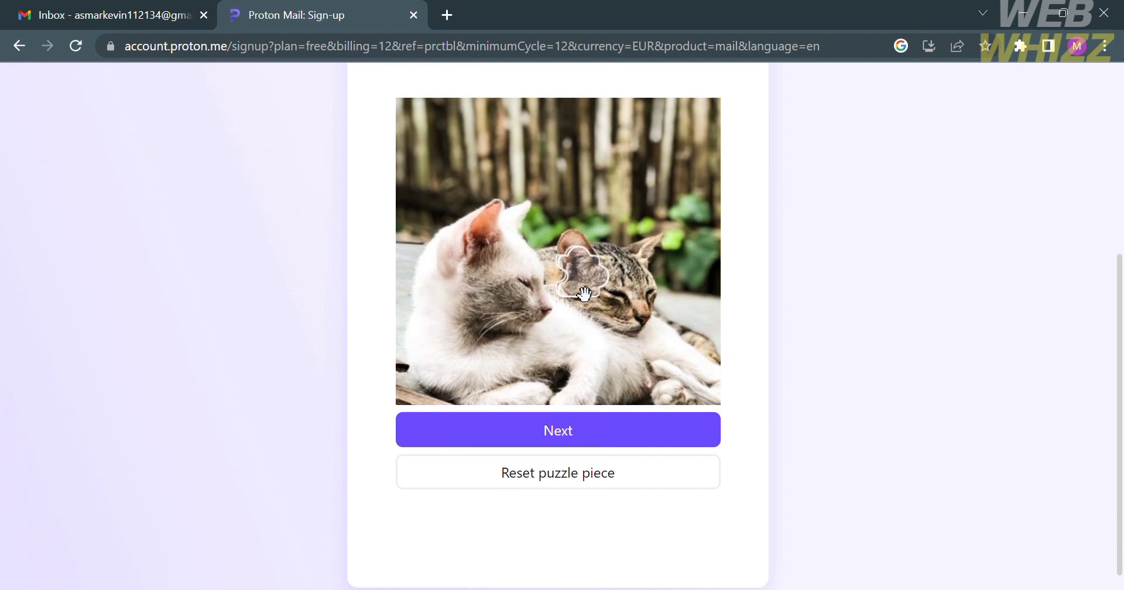
pyautogui.click(585, 424)
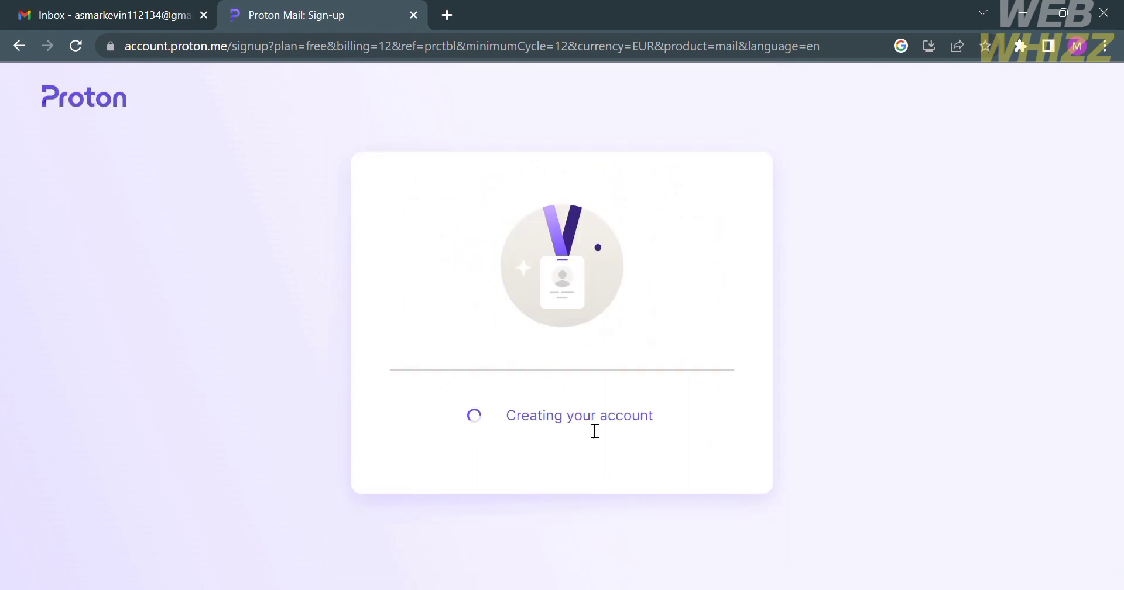
# Step: Accept the display name and enter the recovery phone number
pyautogui.click(600, 463)
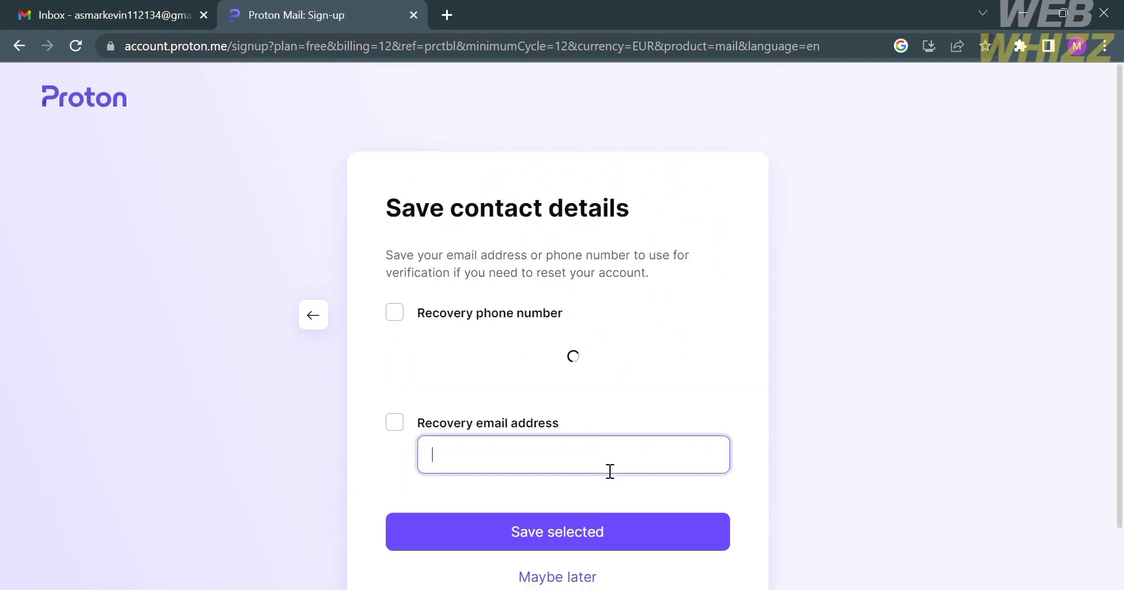
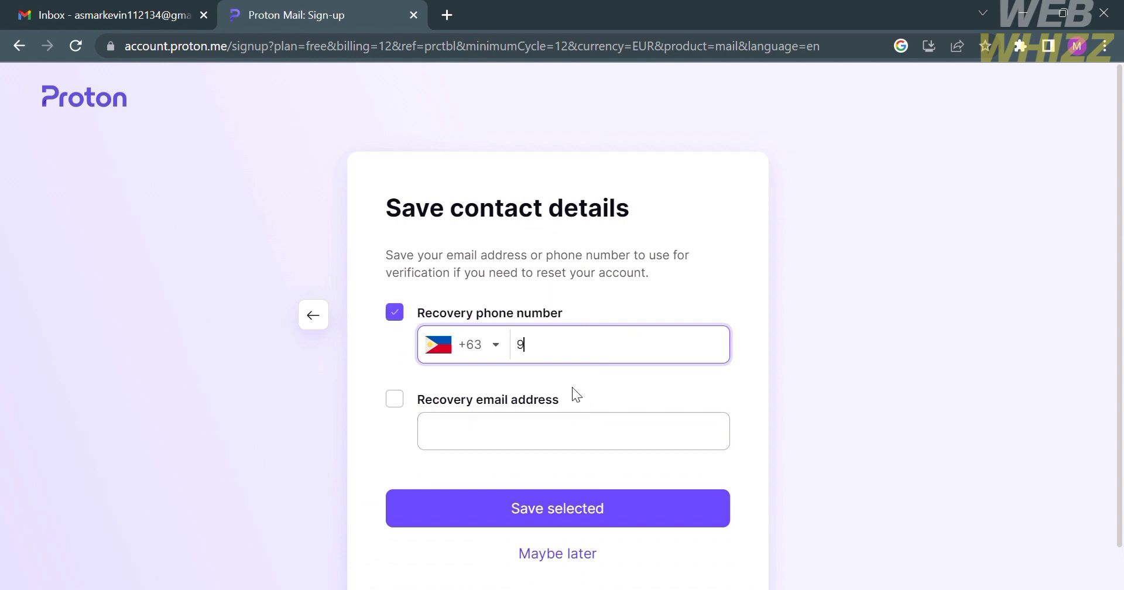
# Step: Save the recovery phone, skip Gmail auto-forwarding, and continue past the welcome message
pyautogui.click(540, 504)
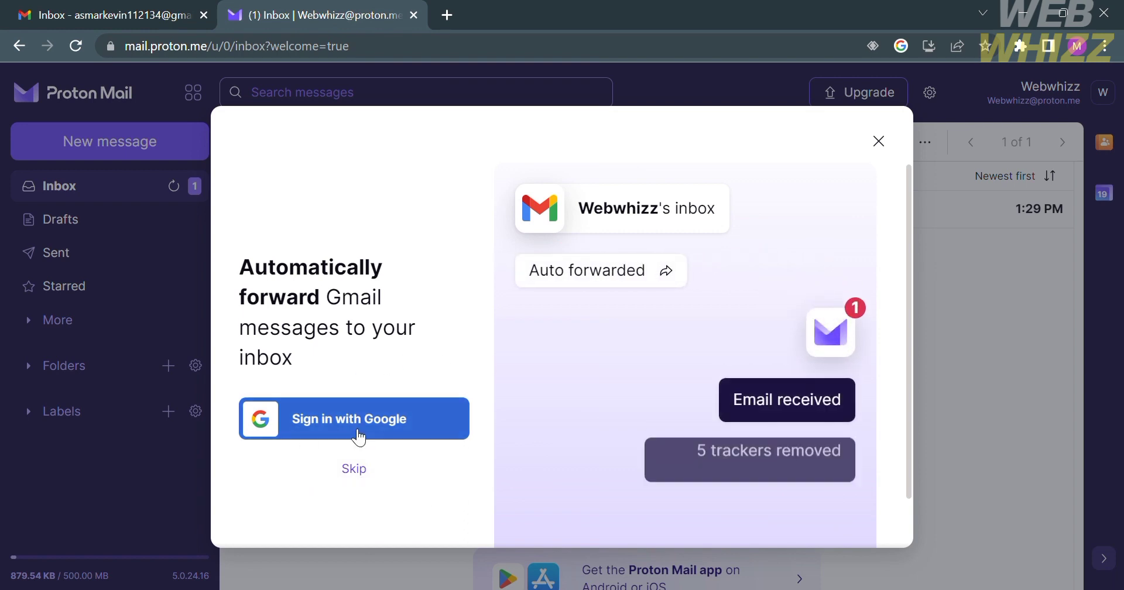
pyautogui.click(367, 472)
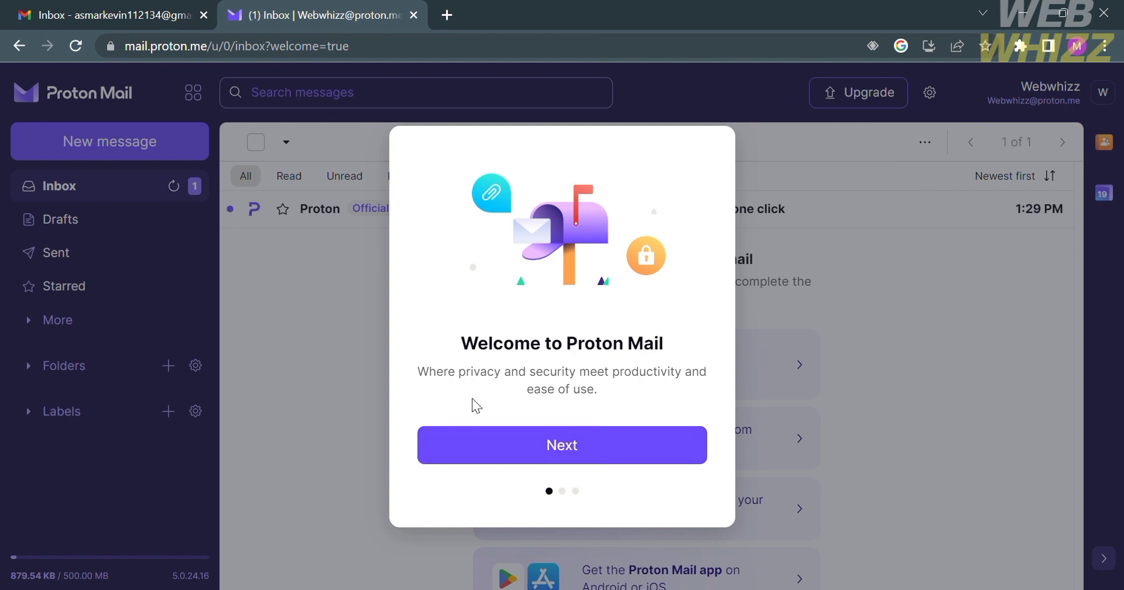
pyautogui.click(635, 433)
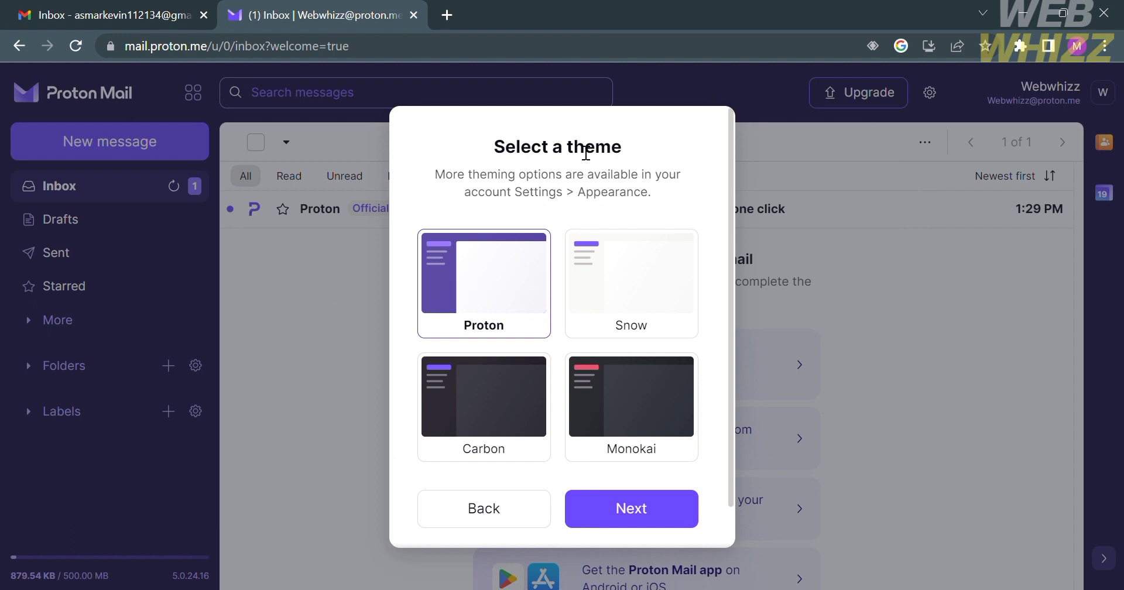
# Step: Preview the Snow and Monokai themes, settle on dark Carbon, and finish onboarding
pyautogui.click(618, 313)
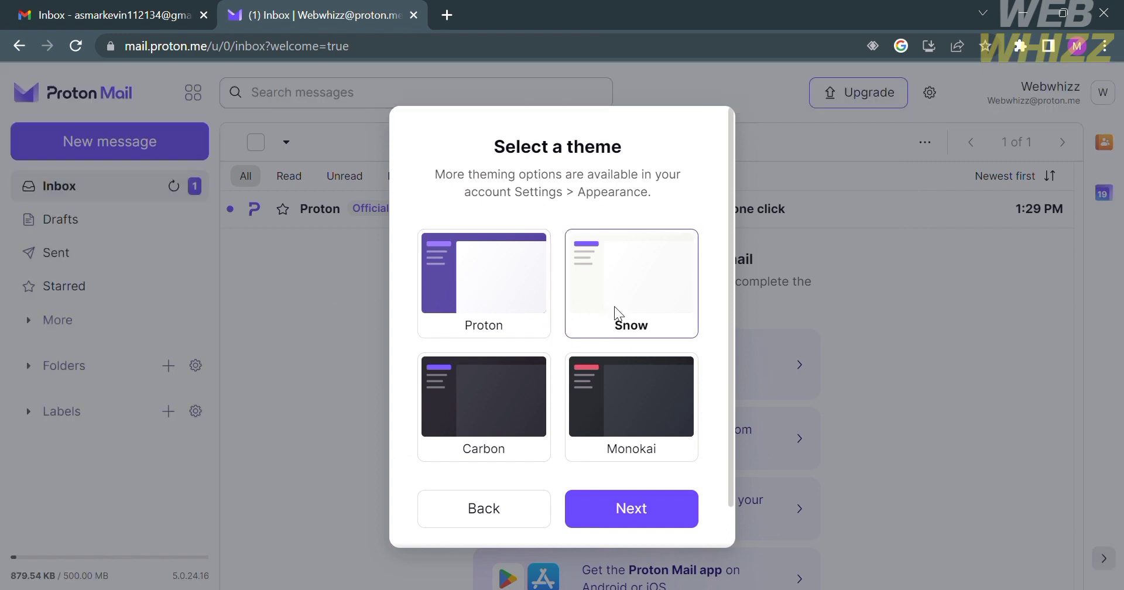
pyautogui.click(620, 414)
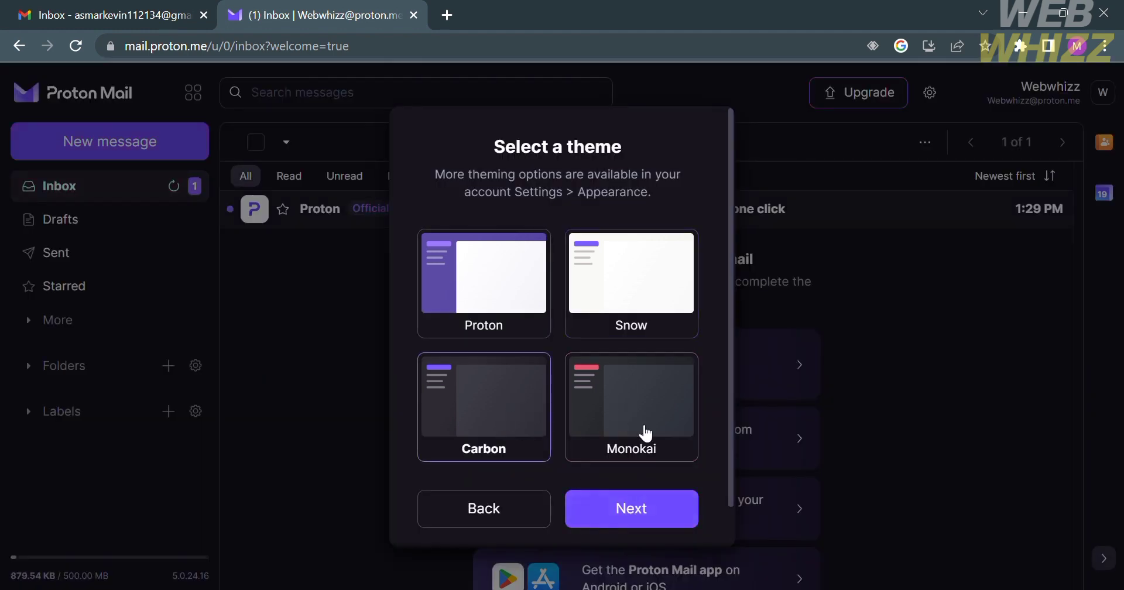
pyautogui.click(644, 508)
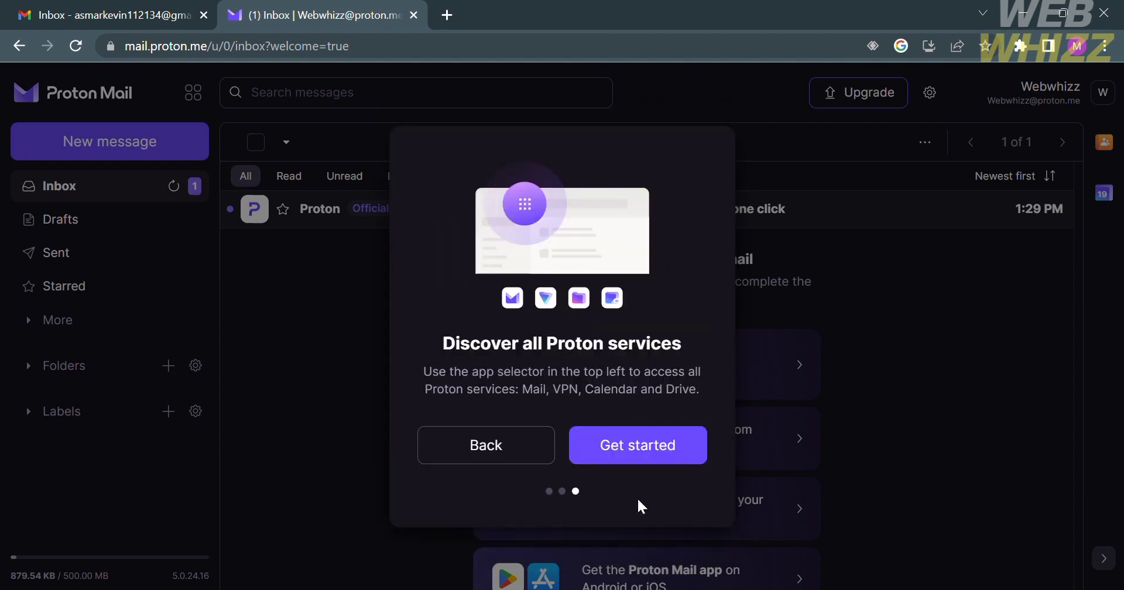
pyautogui.click(641, 452)
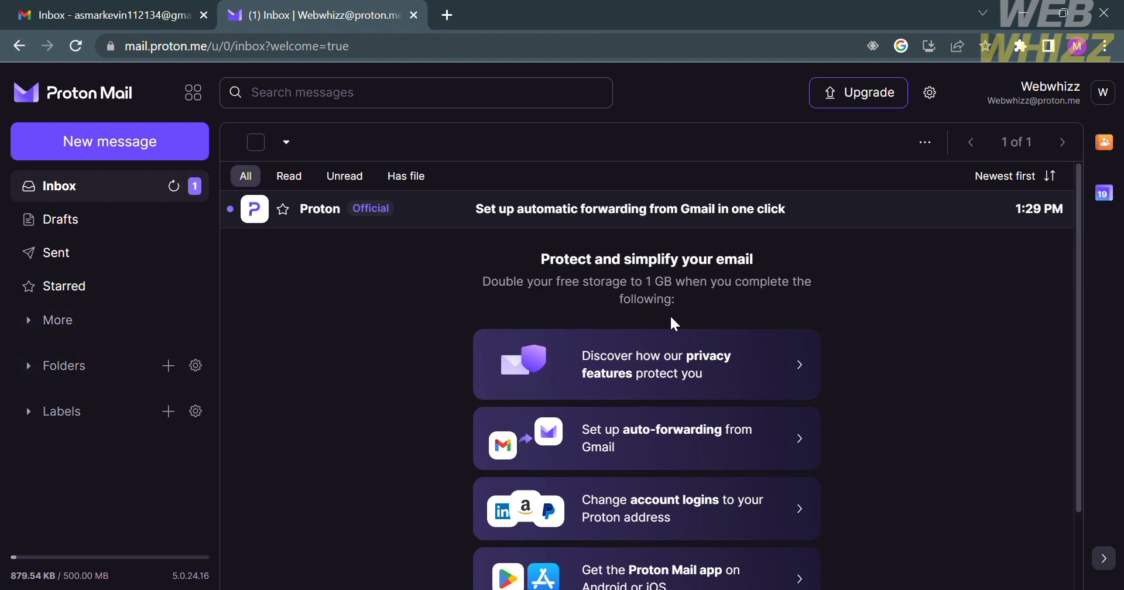
pyautogui.scroll(-3, 820, 409)
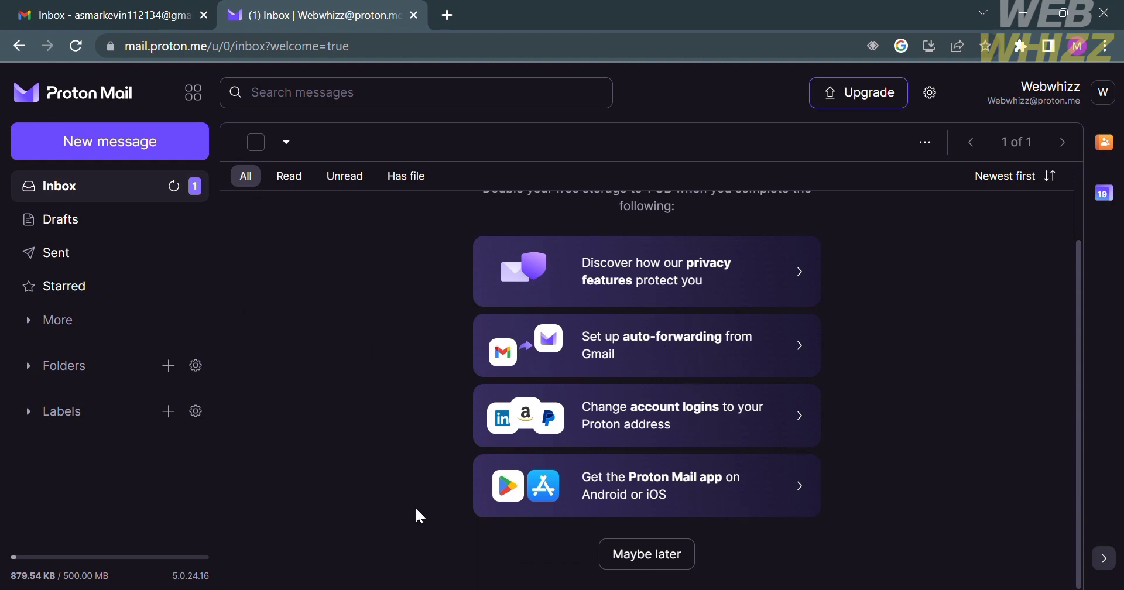
pyautogui.scroll(3, 392, 492)
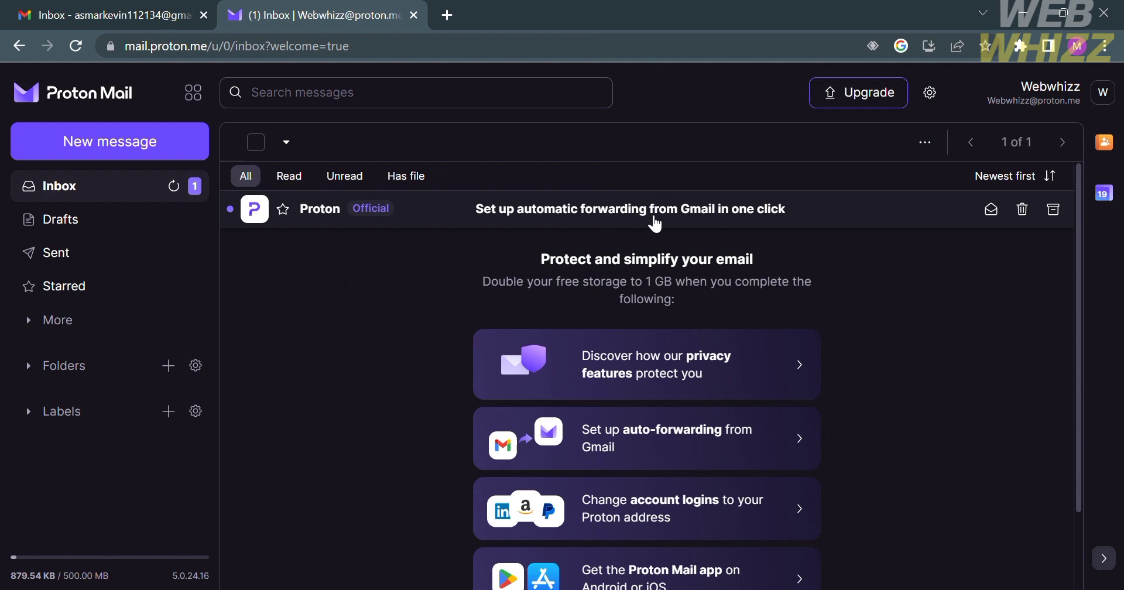
# Step: Visit Drafts, Sent, Starred, then Archive, Spam and Trash under More, finishing in All mail
pyautogui.click(112, 220)
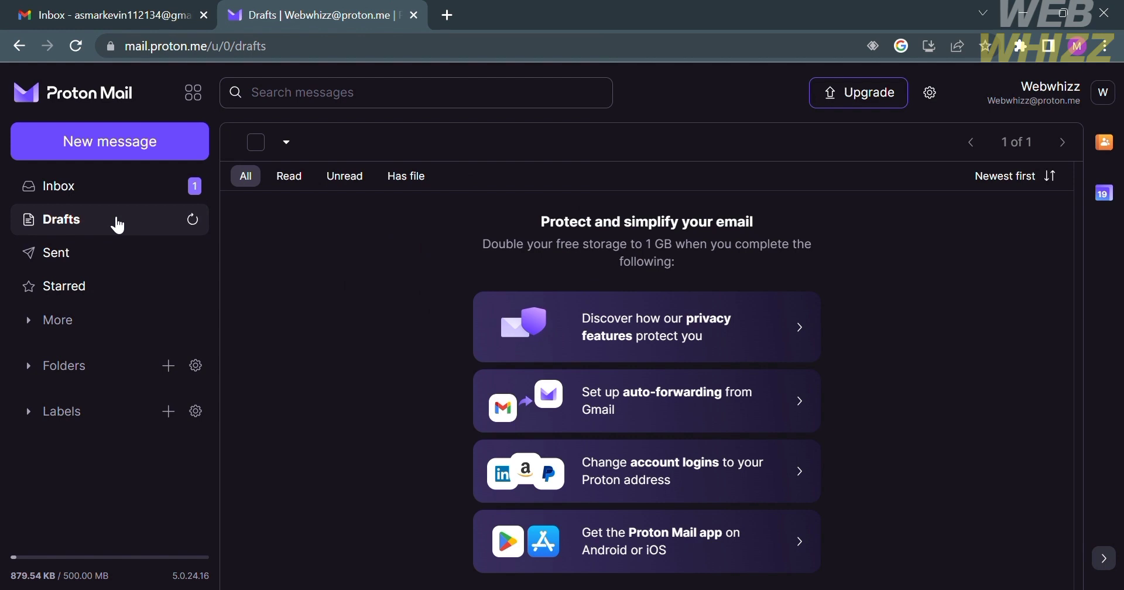
pyautogui.click(112, 252)
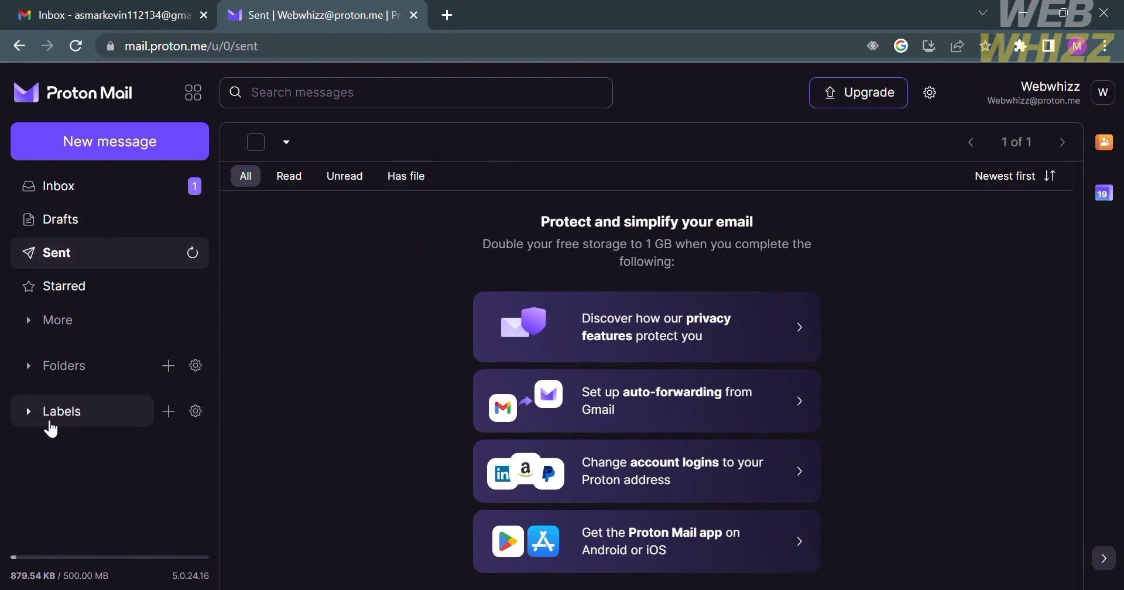
pyautogui.click(76, 287)
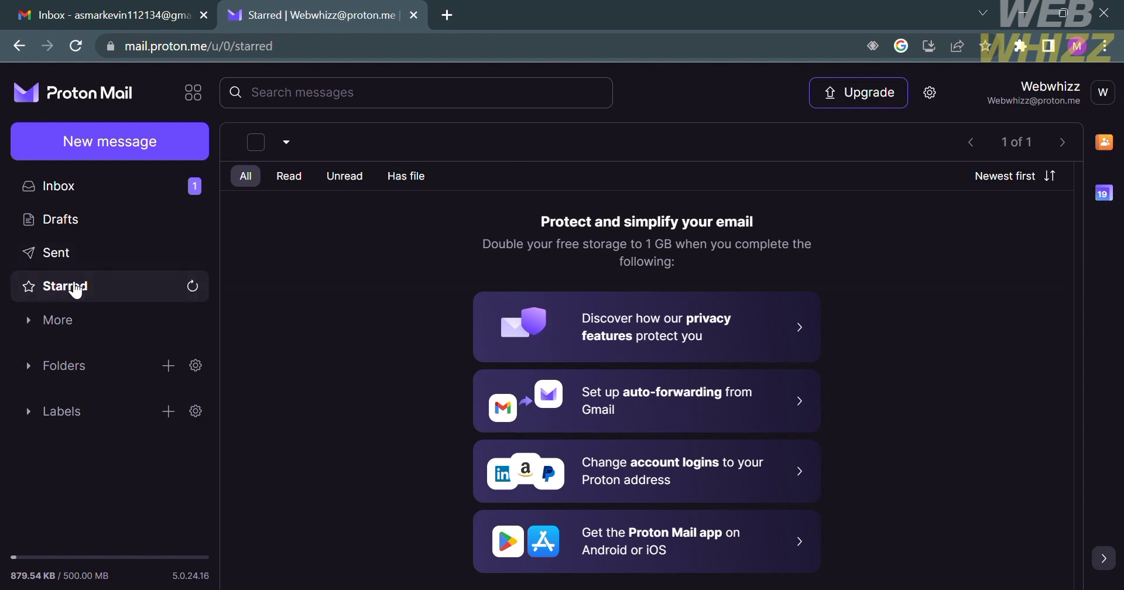
pyautogui.click(92, 334)
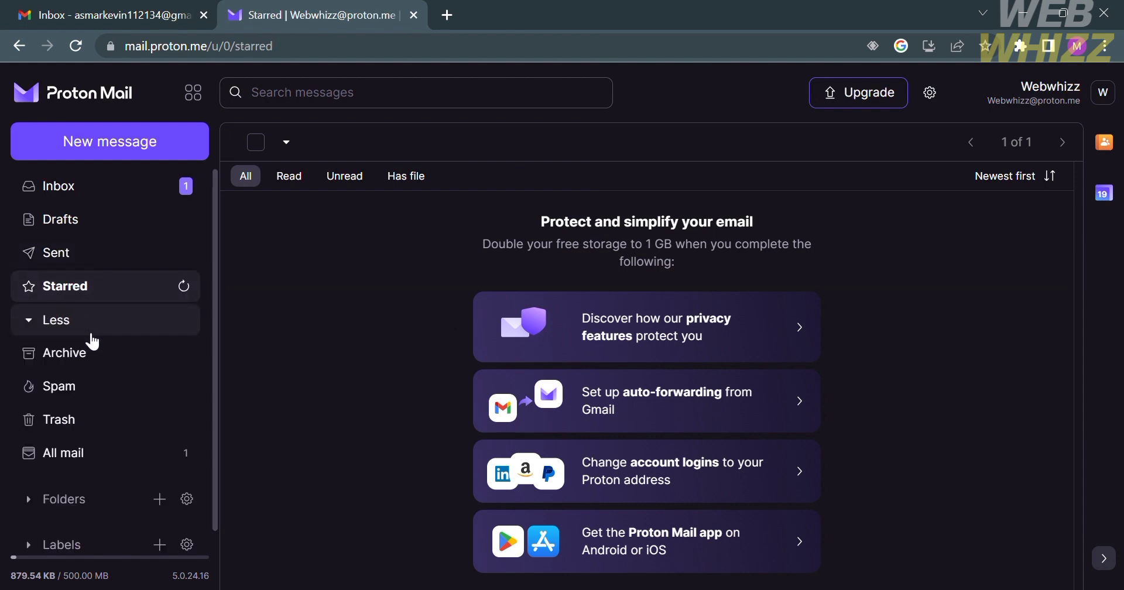
pyautogui.click(120, 355)
pyautogui.click(119, 387)
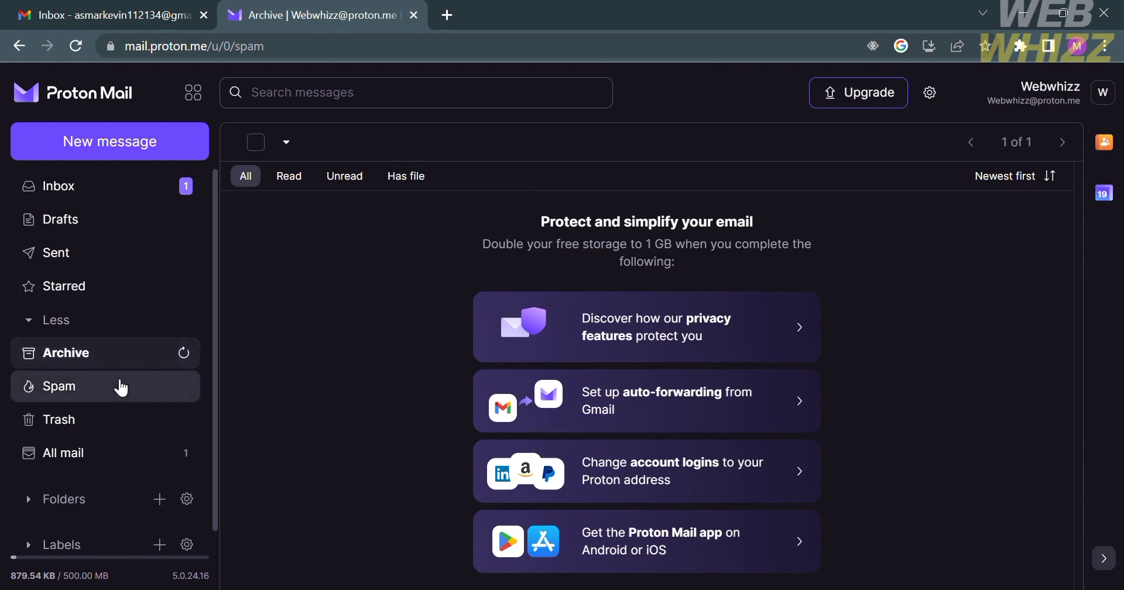
pyautogui.click(119, 417)
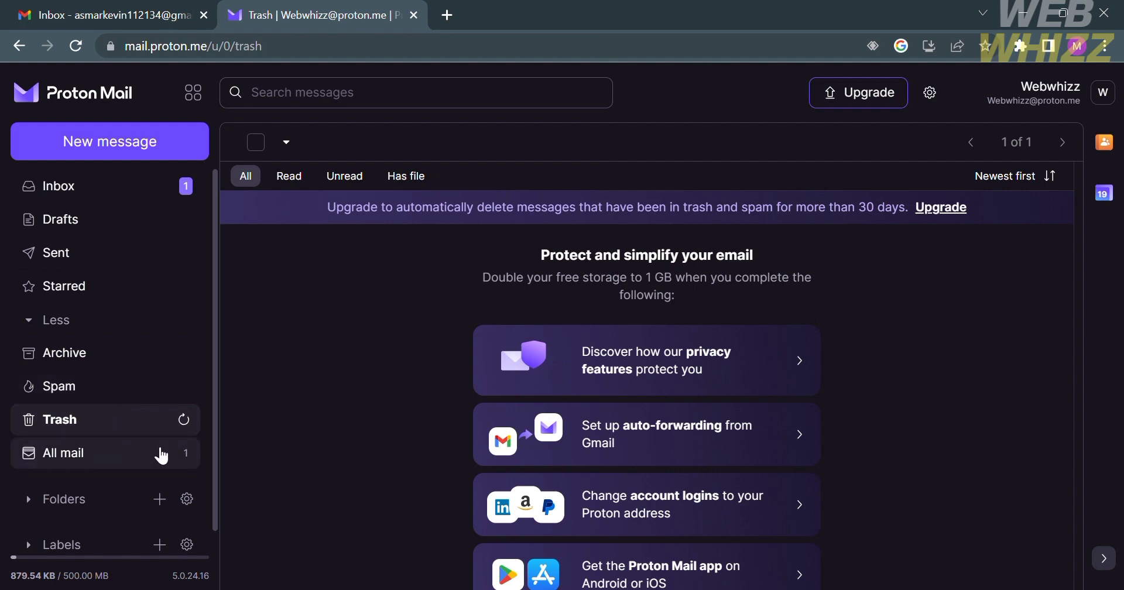
pyautogui.click(115, 453)
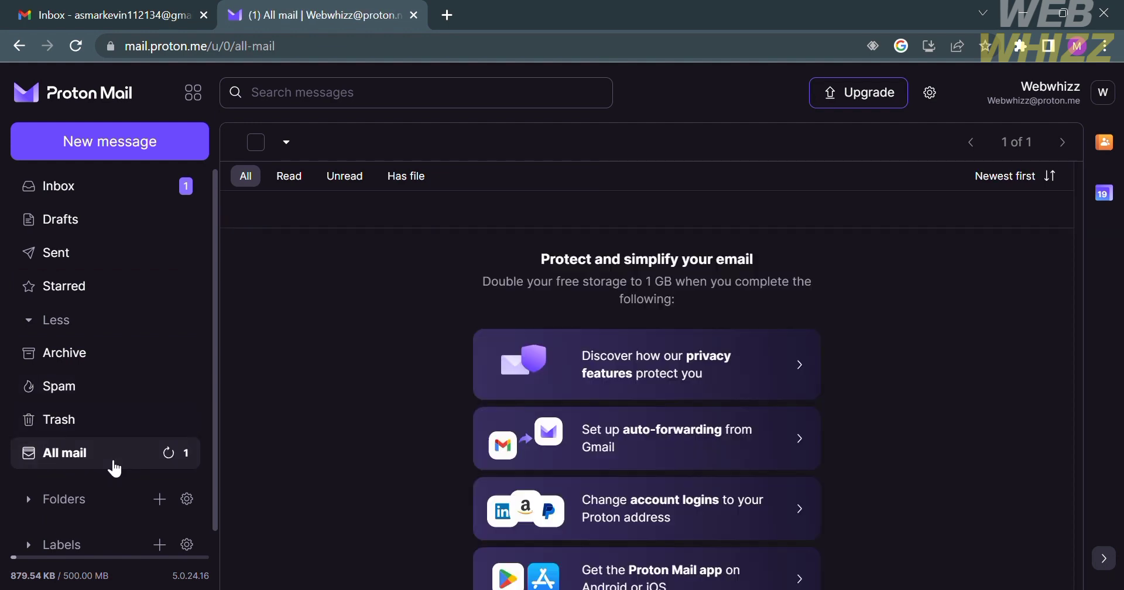
pyautogui.scroll(-1, 115, 468)
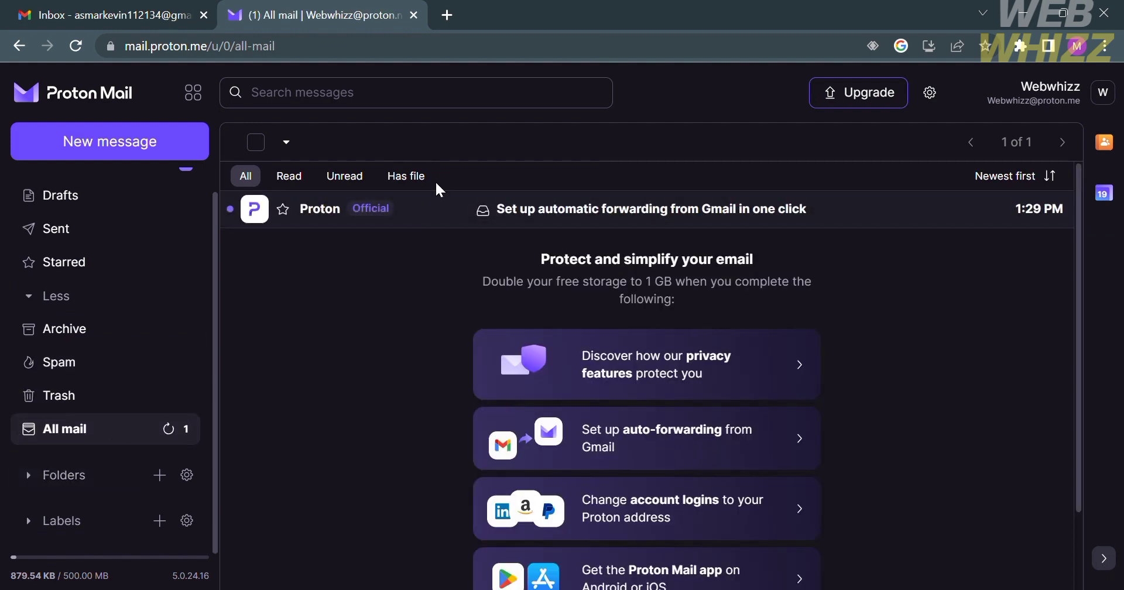
# Step: Open the Gmail forwarding message, trash it with the T shortcut, and dismiss the notice
pyautogui.click(449, 209)
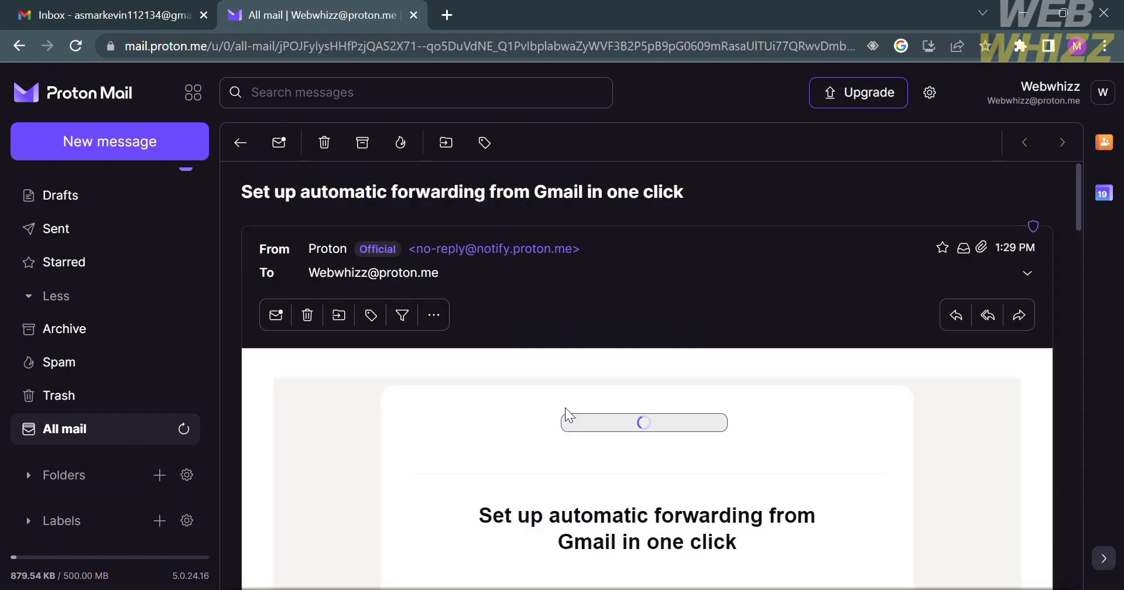
pyautogui.scroll(-4, 572, 414)
pyautogui.scroll(4, 573, 416)
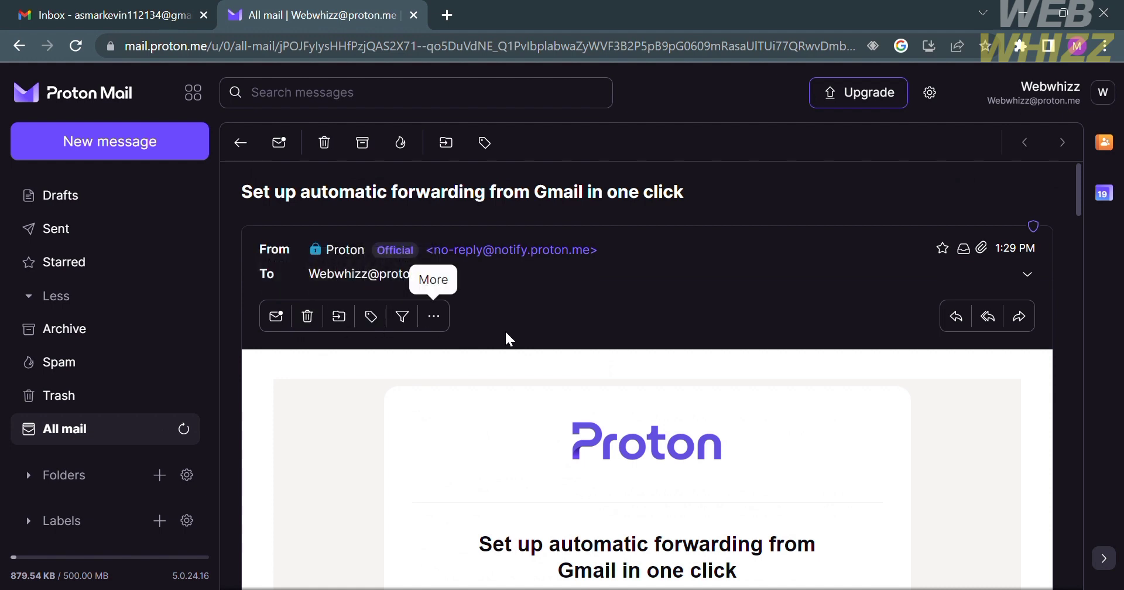
pyautogui.press('t')
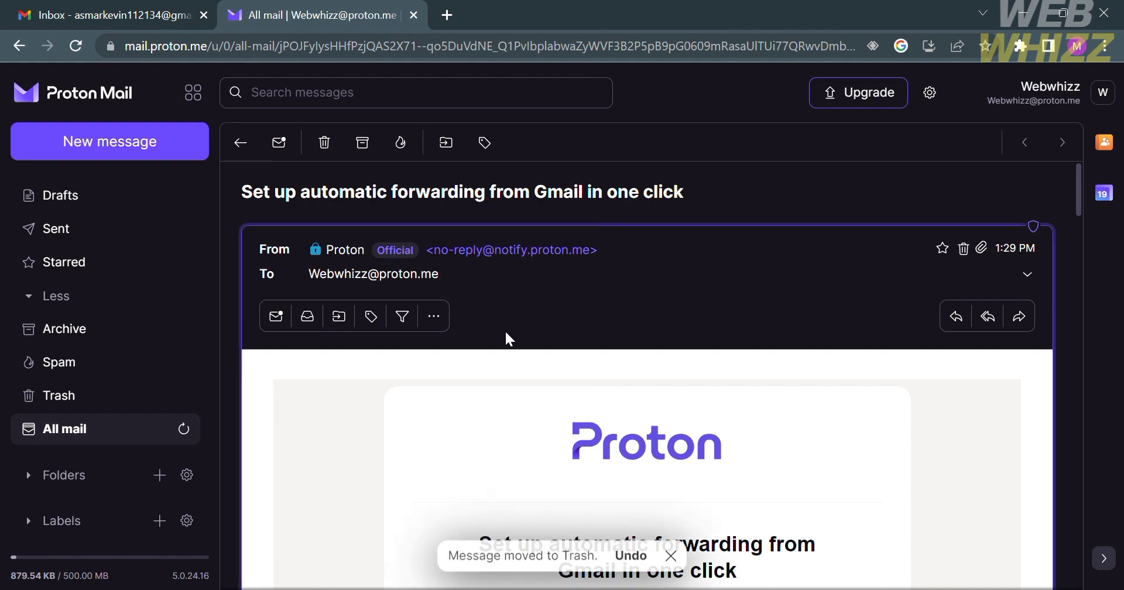
pyautogui.scroll(-2, 505, 334)
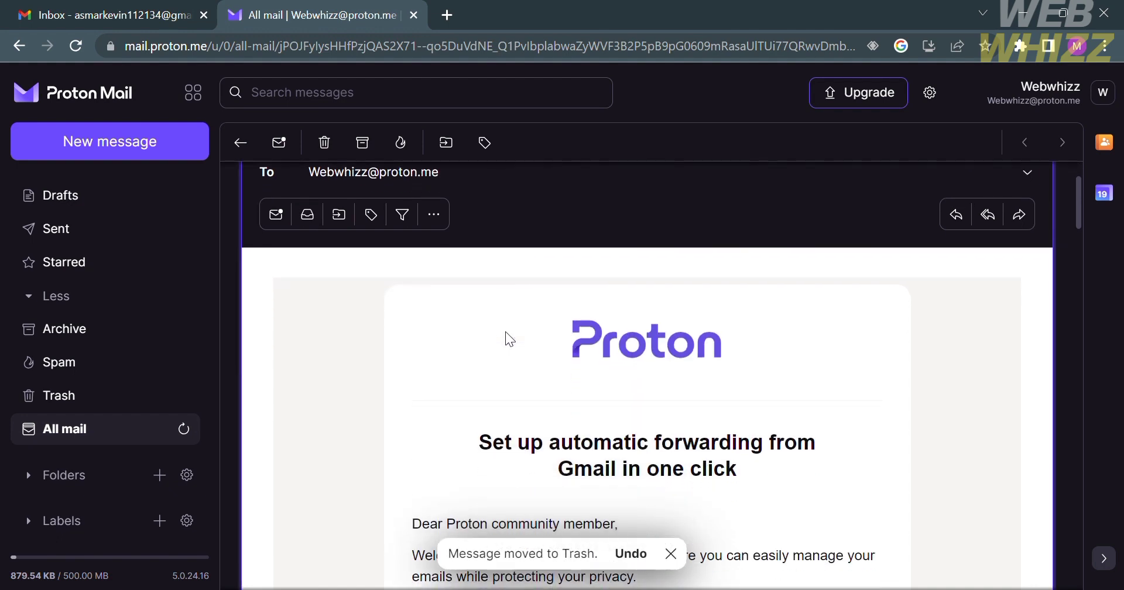
pyautogui.scroll(2, 504, 334)
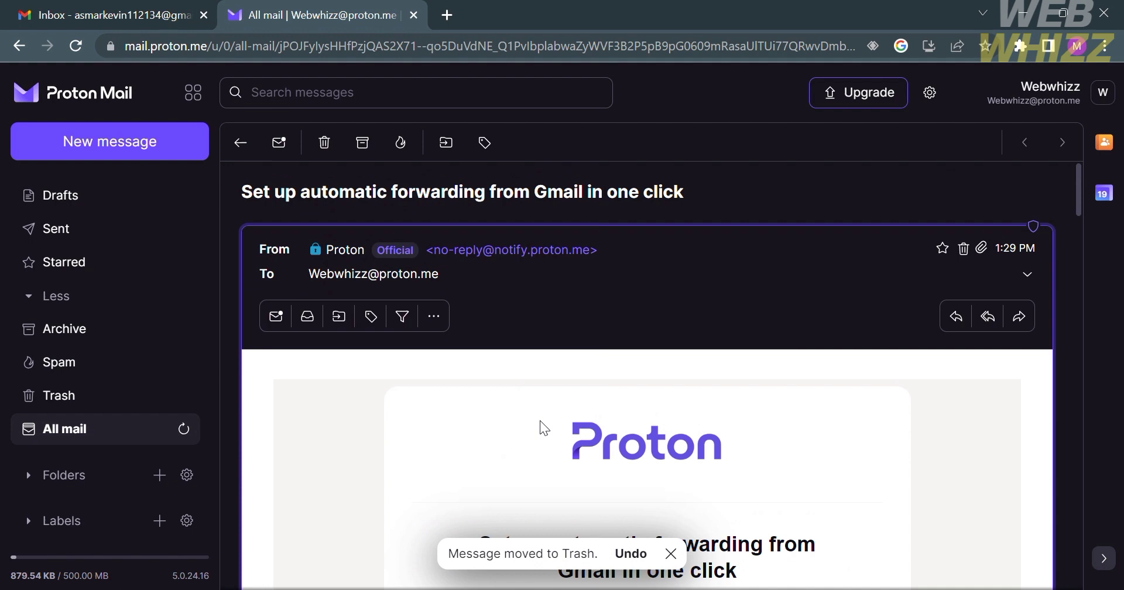
pyautogui.click(671, 553)
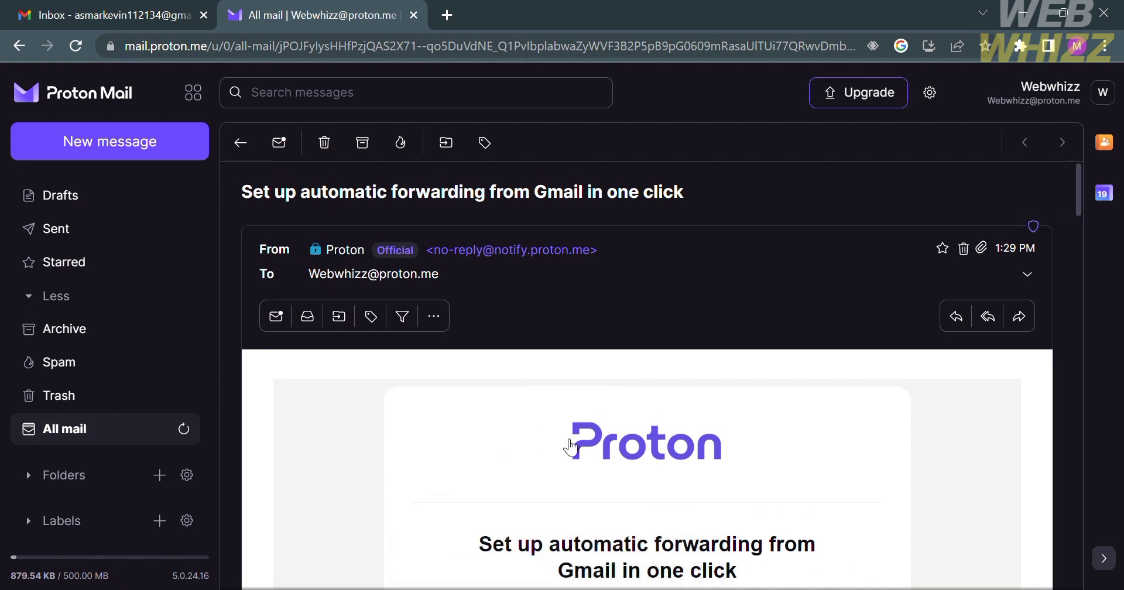
pyautogui.click(254, 156)
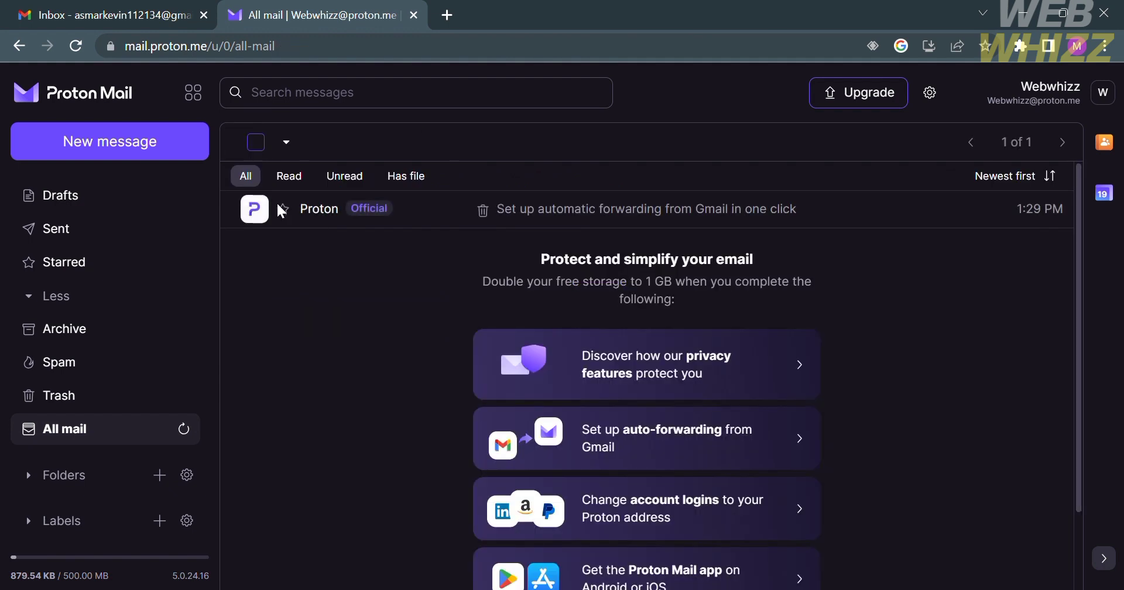
pyautogui.scroll(1, 59, 250)
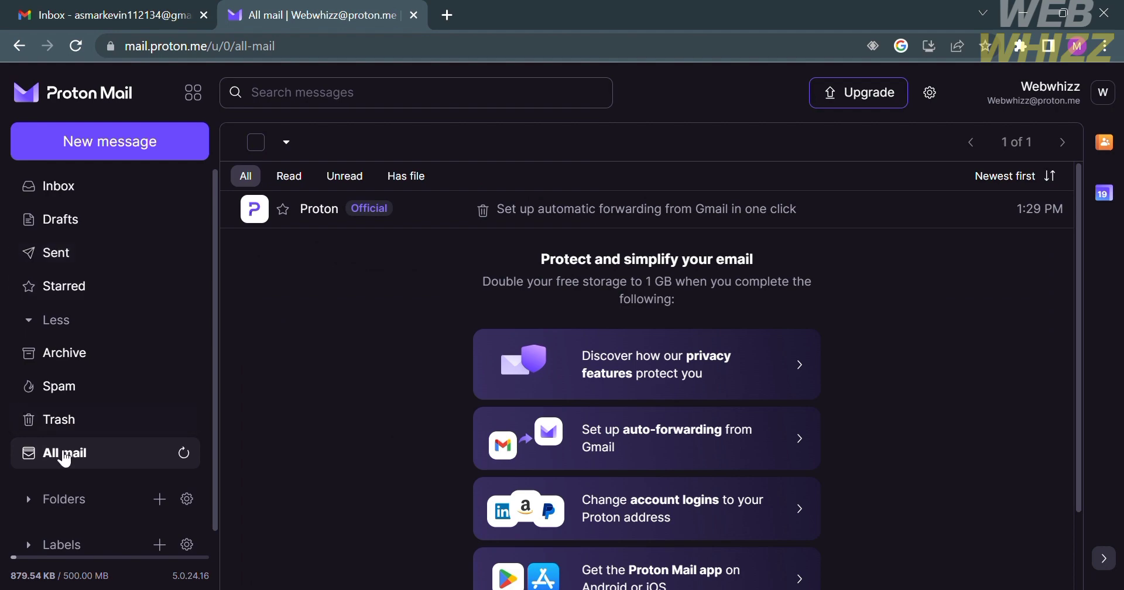
pyautogui.scroll(-1, 63, 457)
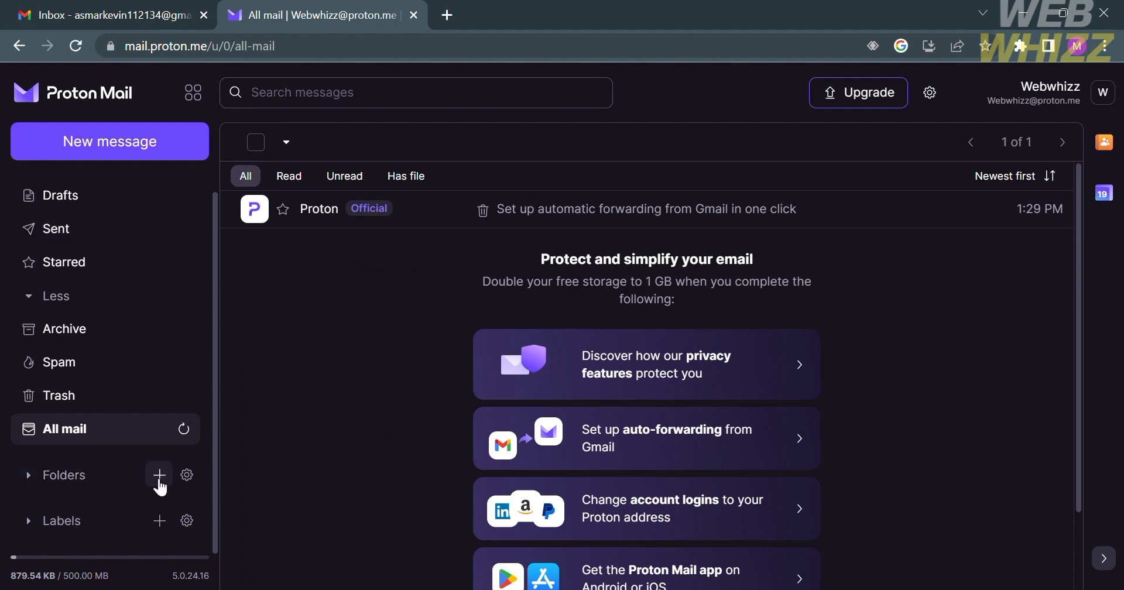
pyautogui.click(159, 477)
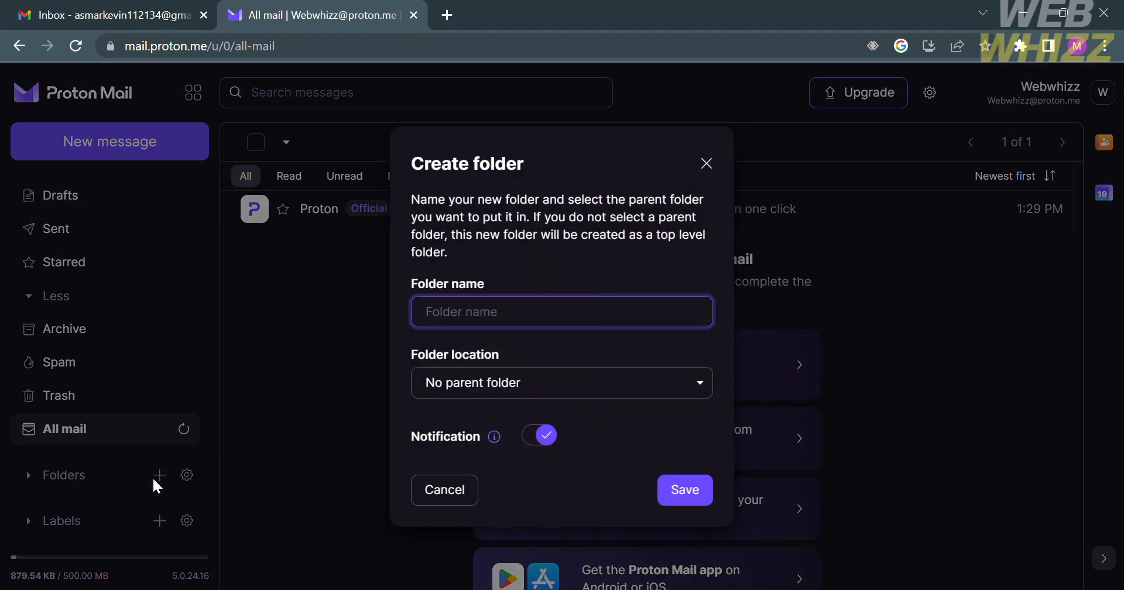
pyautogui.click(565, 377)
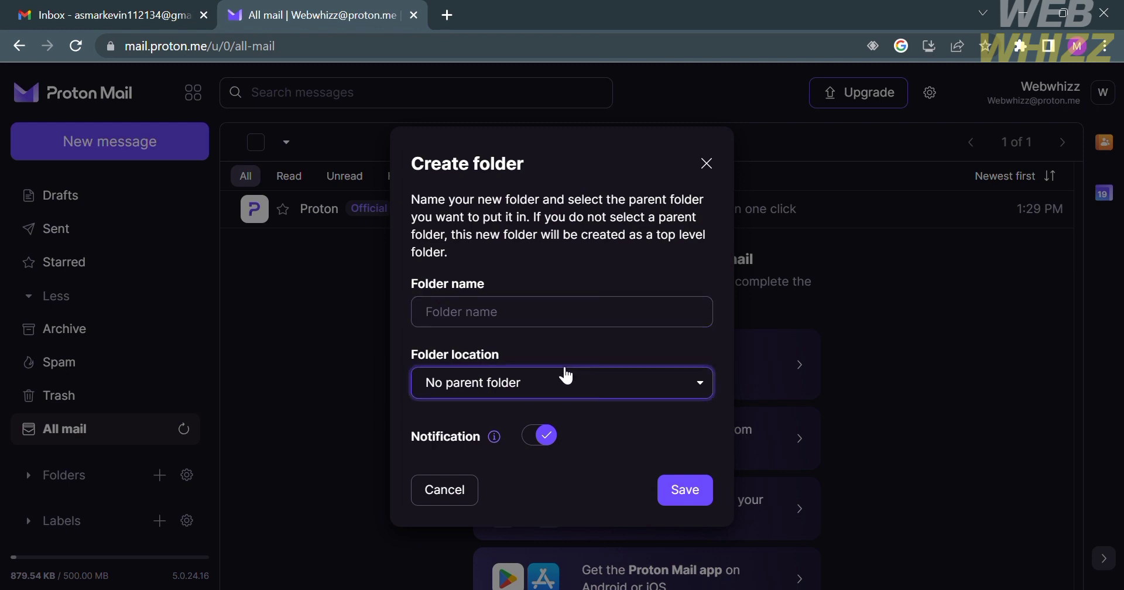
pyautogui.click(308, 429)
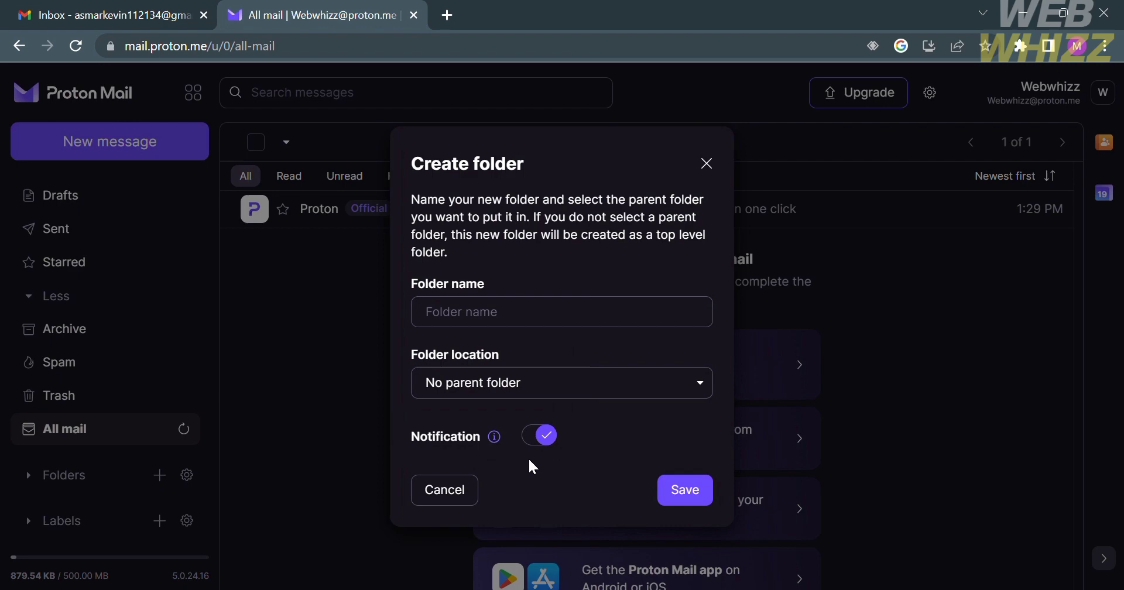
pyautogui.click(445, 490)
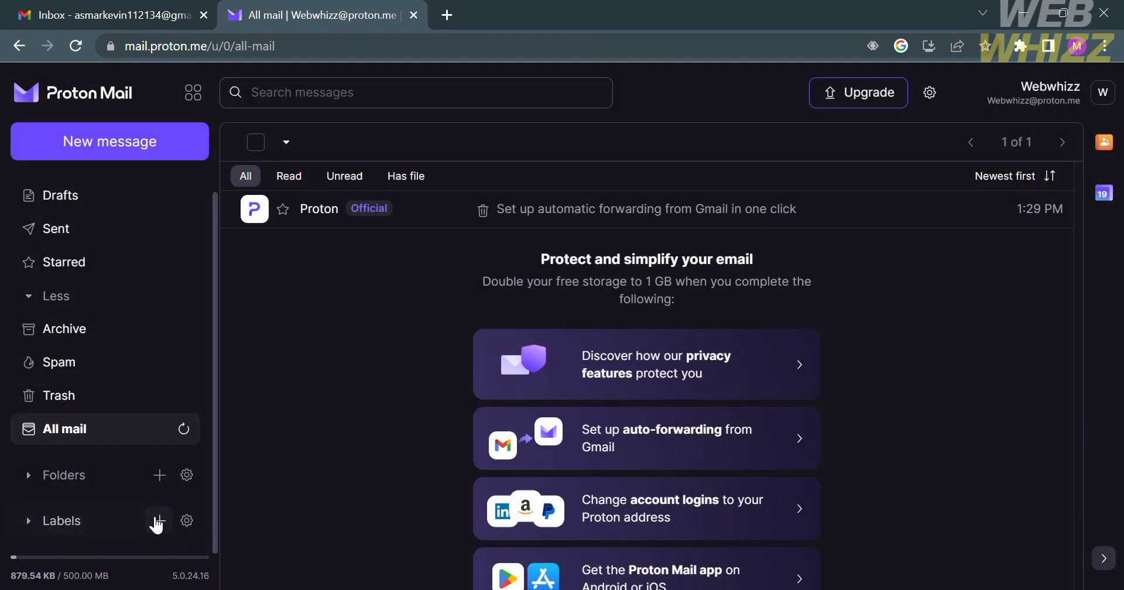
pyautogui.click(159, 520)
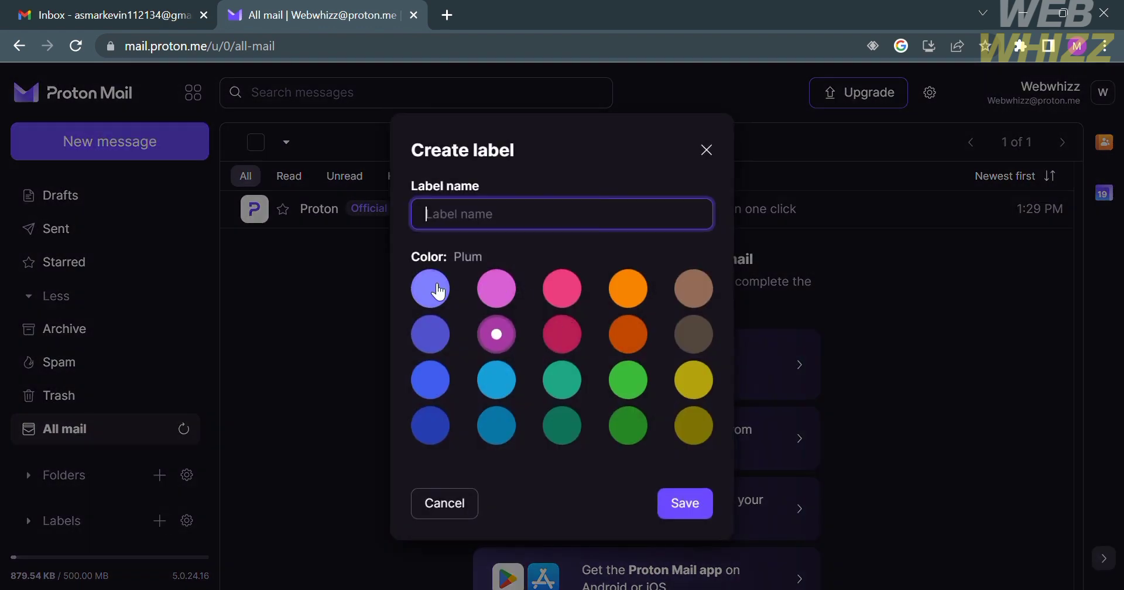
pyautogui.click(645, 429)
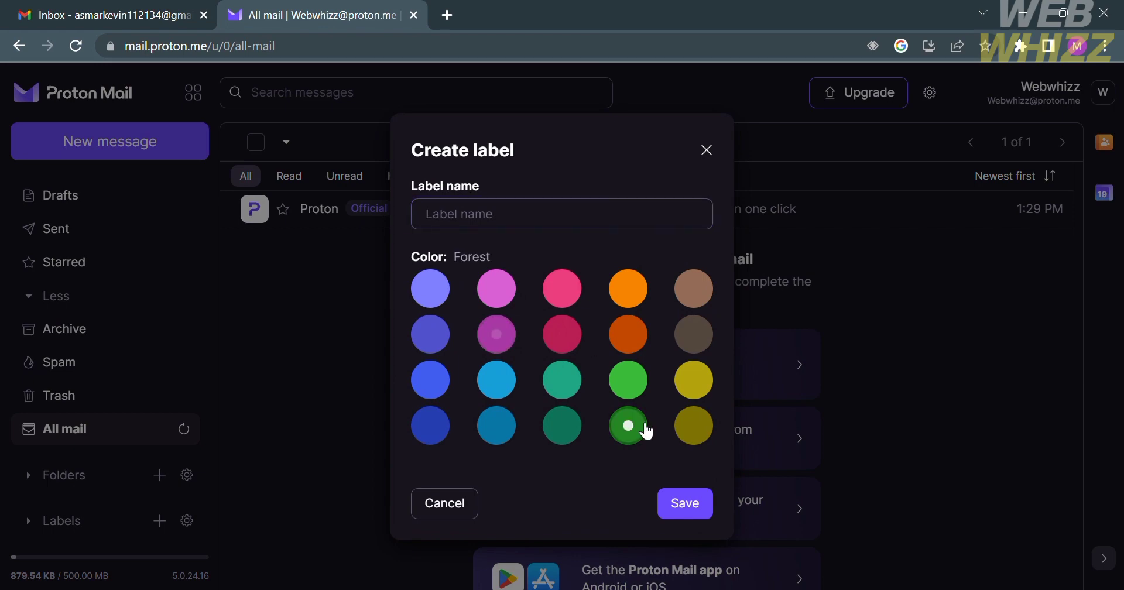
pyautogui.click(468, 508)
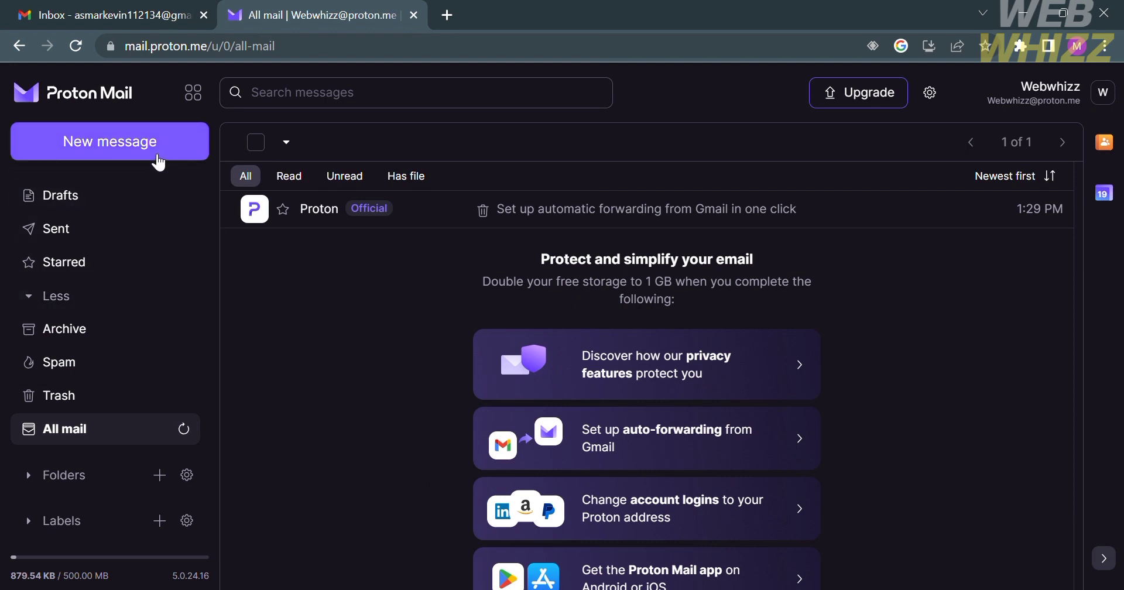
# Step: Start a new message and look through the CC line, font, size and colour menus
pyautogui.click(160, 157)
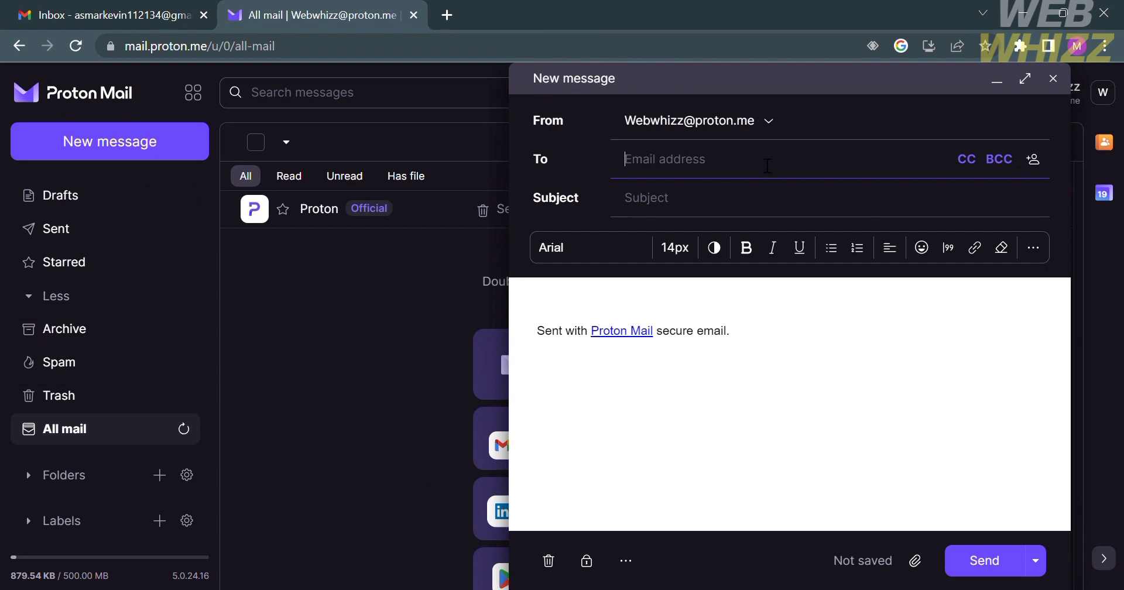
pyautogui.click(976, 166)
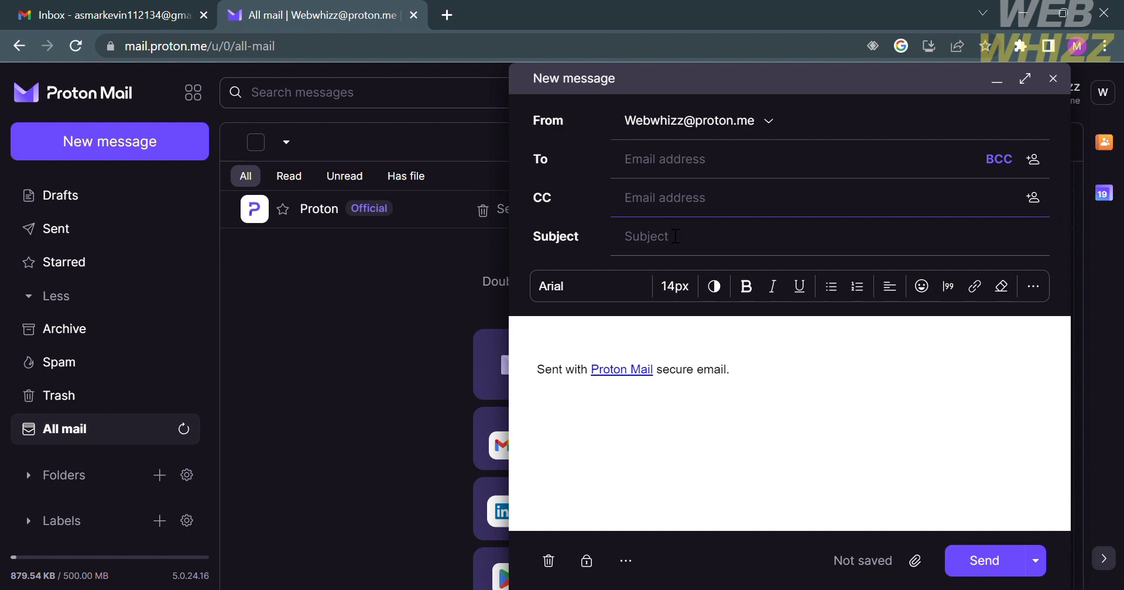
pyautogui.click(676, 236)
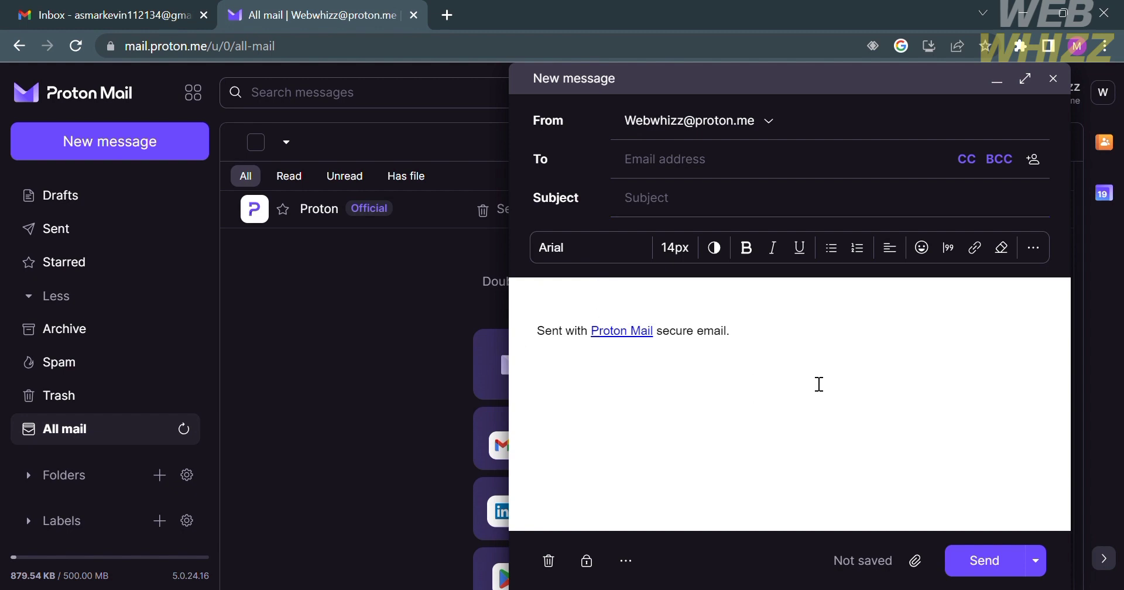
pyautogui.click(585, 248)
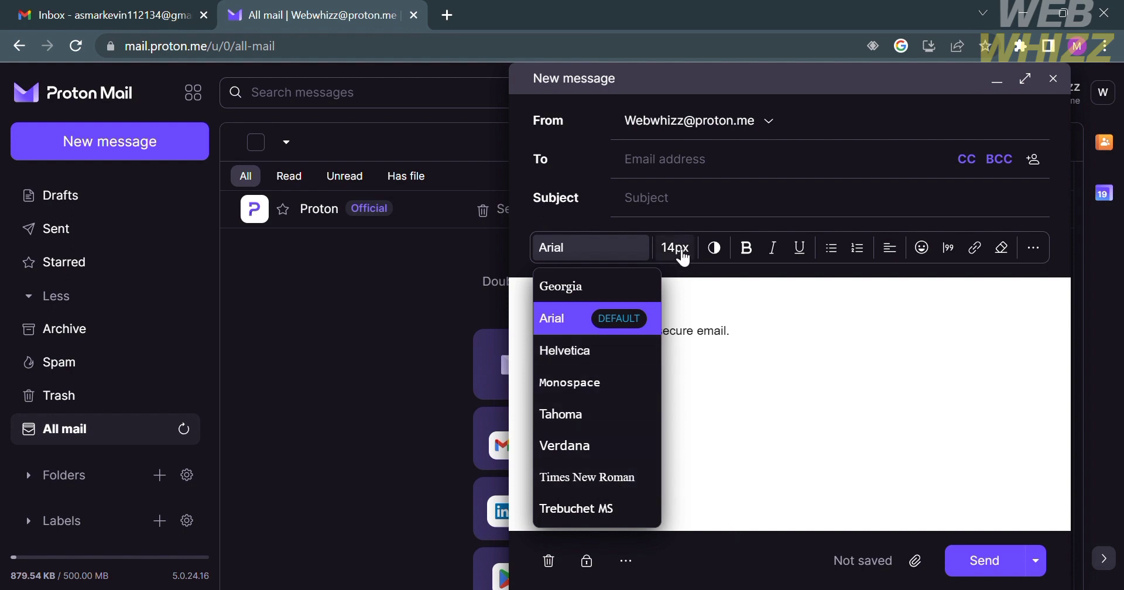
pyautogui.click(677, 252)
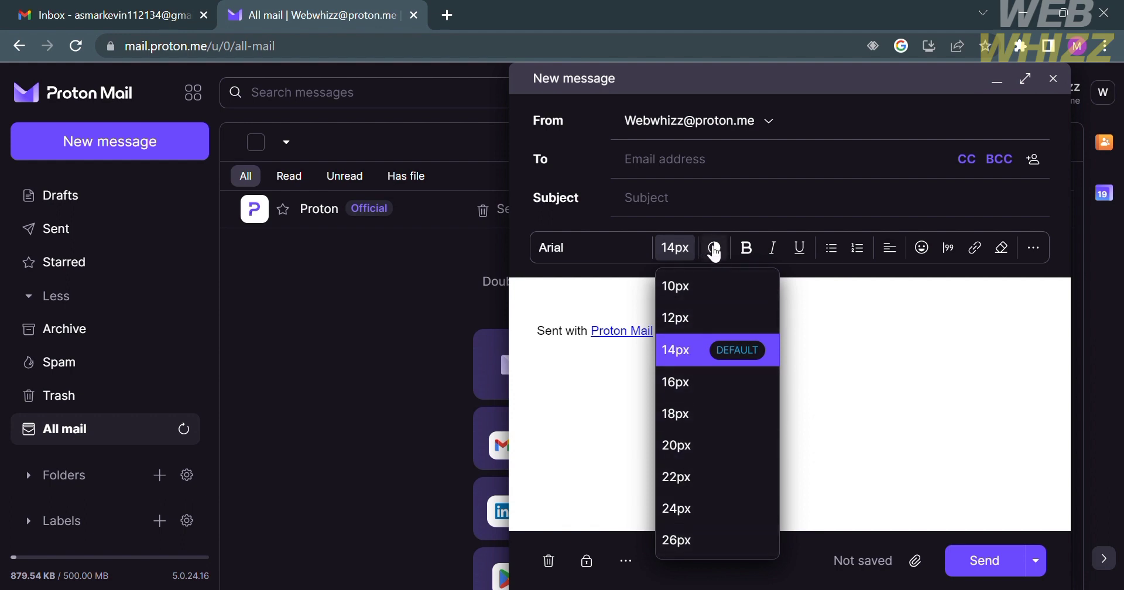
pyautogui.click(717, 251)
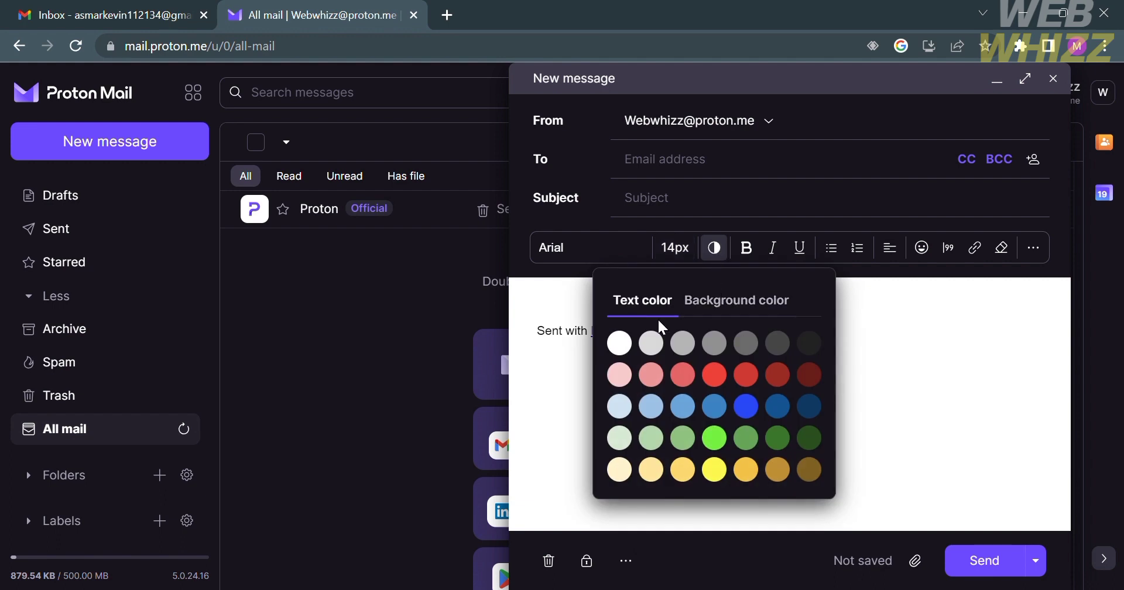
pyautogui.click(718, 315)
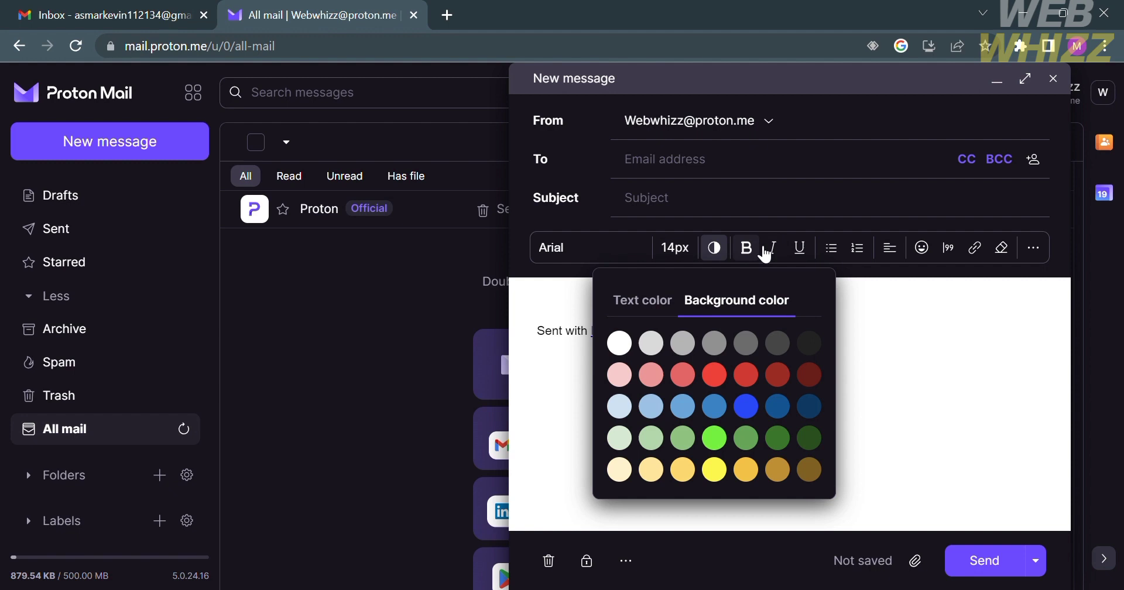
# Step: Turn on bold, italic and underline, and begin a numbered list in the body
pyautogui.click(748, 250)
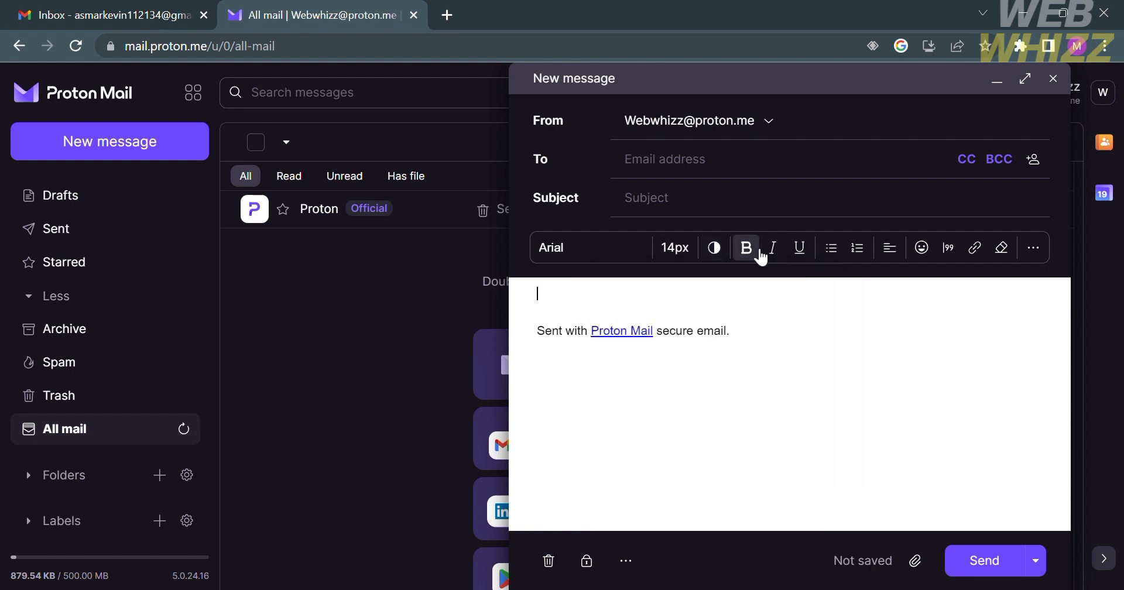
pyautogui.click(773, 252)
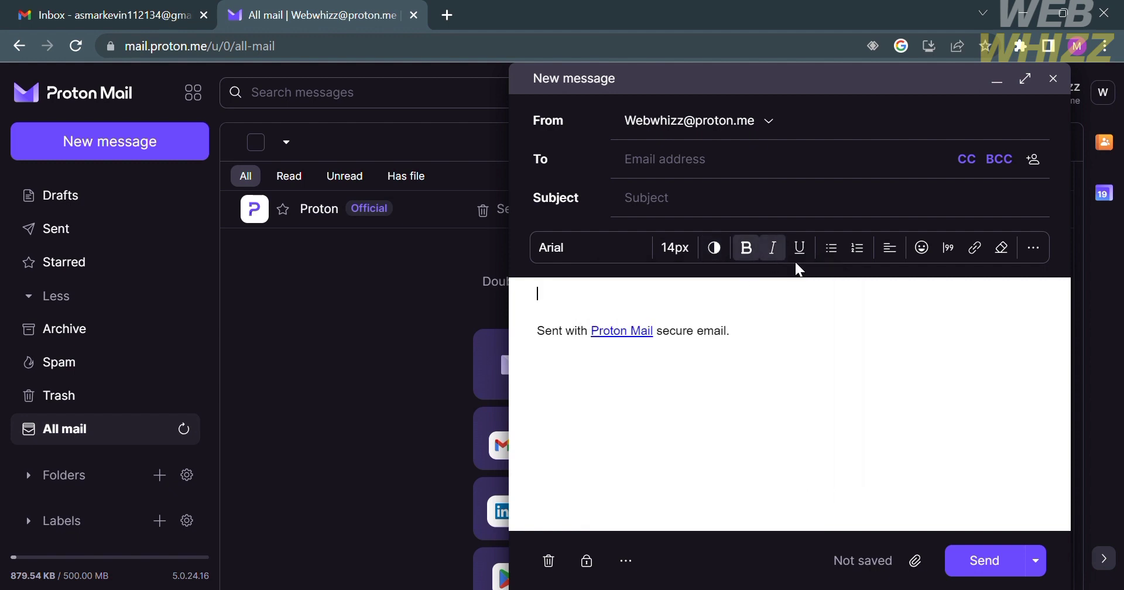
pyautogui.click(801, 250)
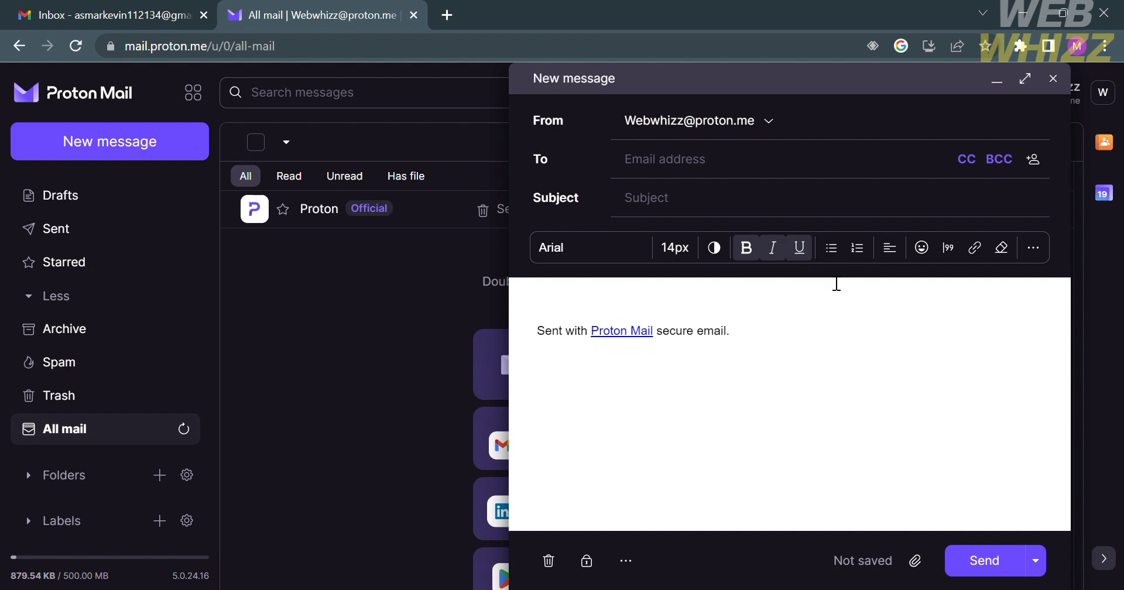
pyautogui.click(841, 248)
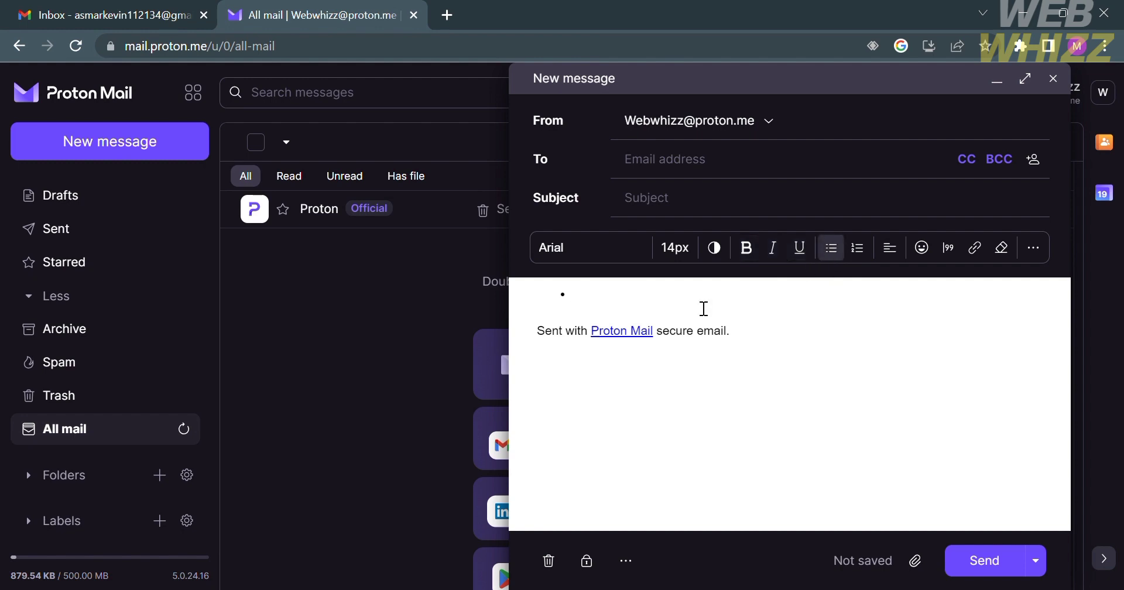
pyautogui.click(868, 252)
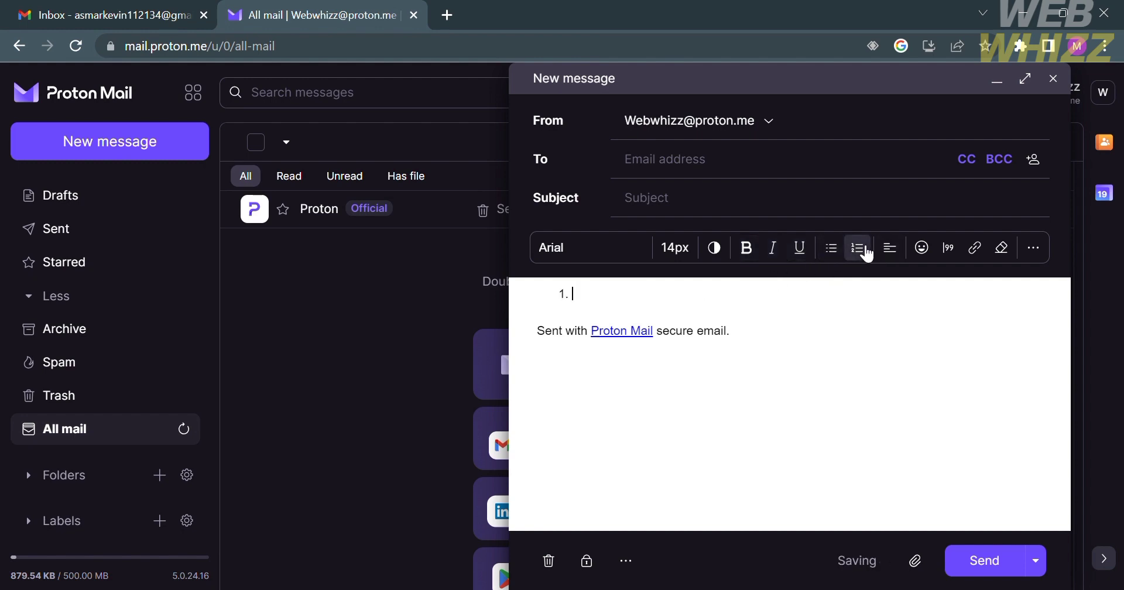
pyautogui.click(893, 256)
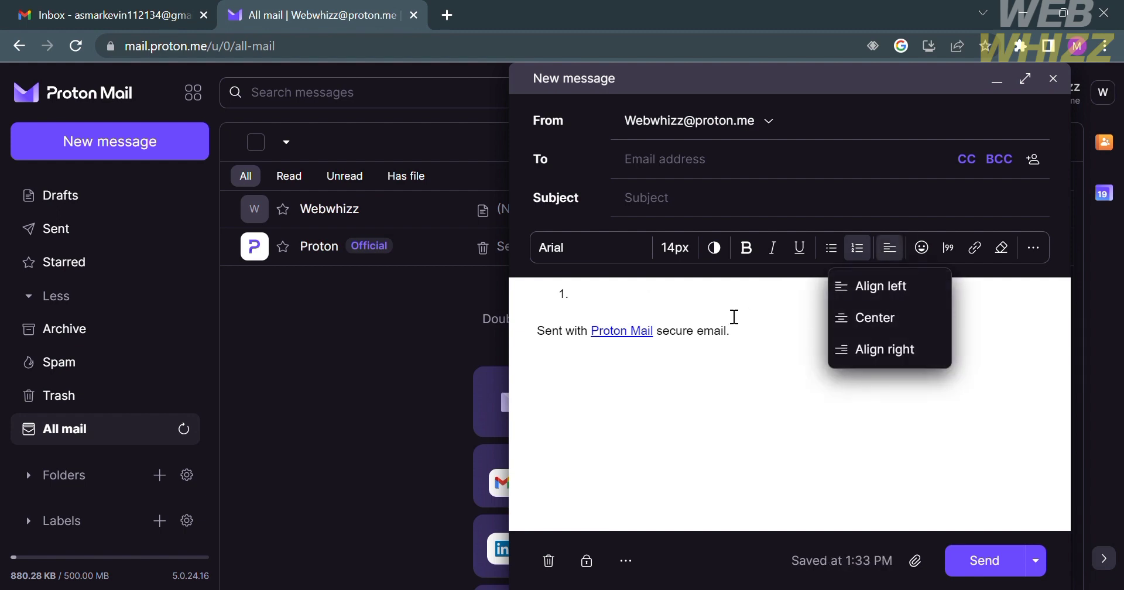
# Step: Insert the grinning emoji into the first list item and format it as a quote
pyautogui.click(923, 251)
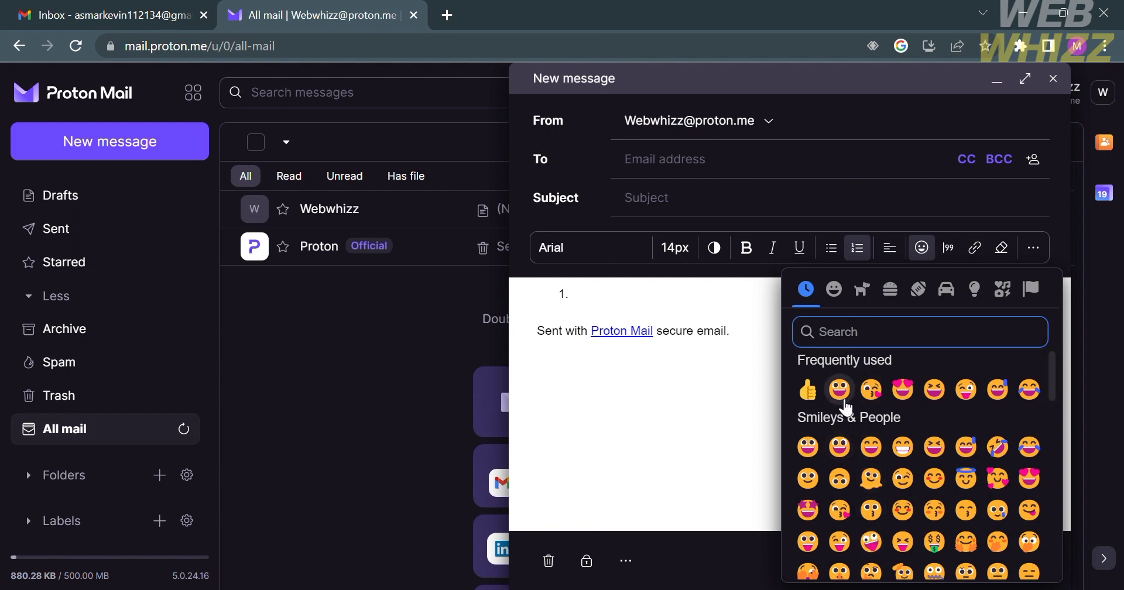
pyautogui.click(841, 389)
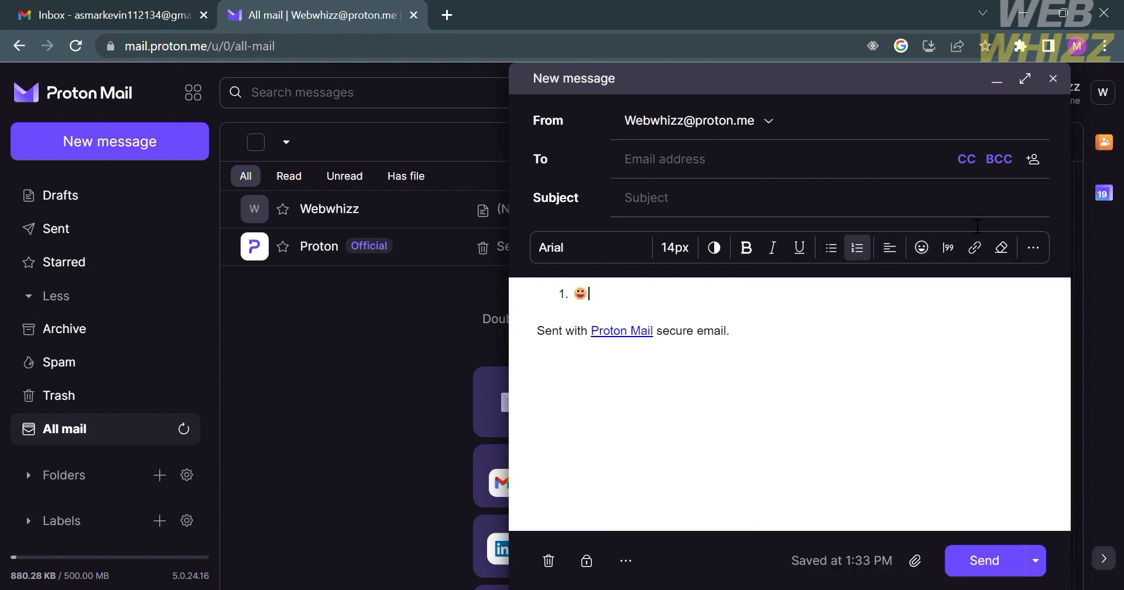
pyautogui.click(958, 252)
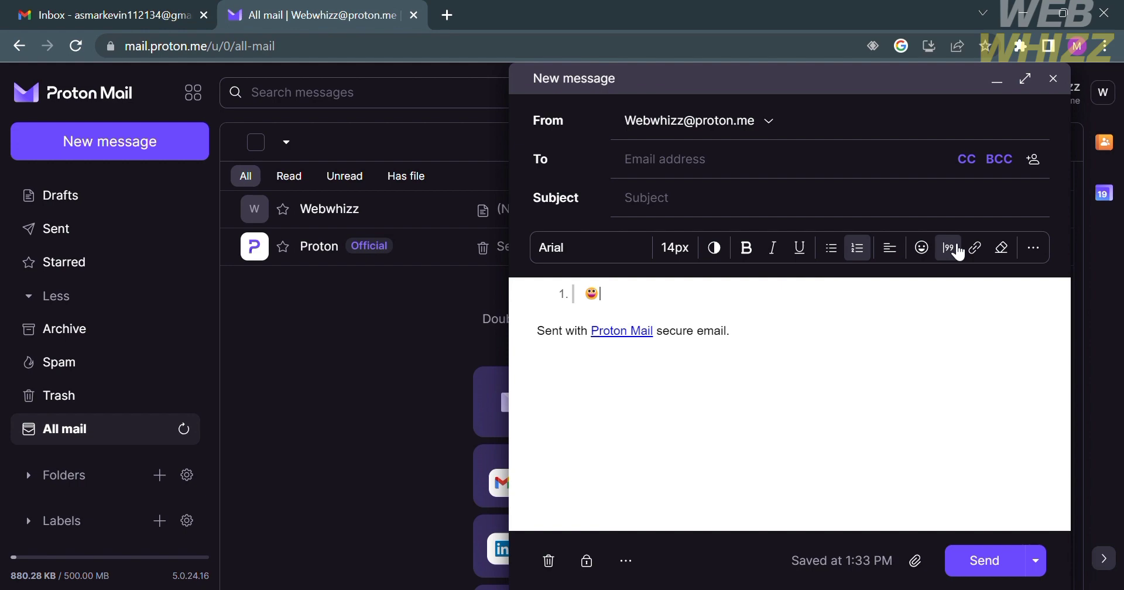
# Step: Look through the Insert link dialog's Web URL fields, then close it without adding a link
pyautogui.click(971, 248)
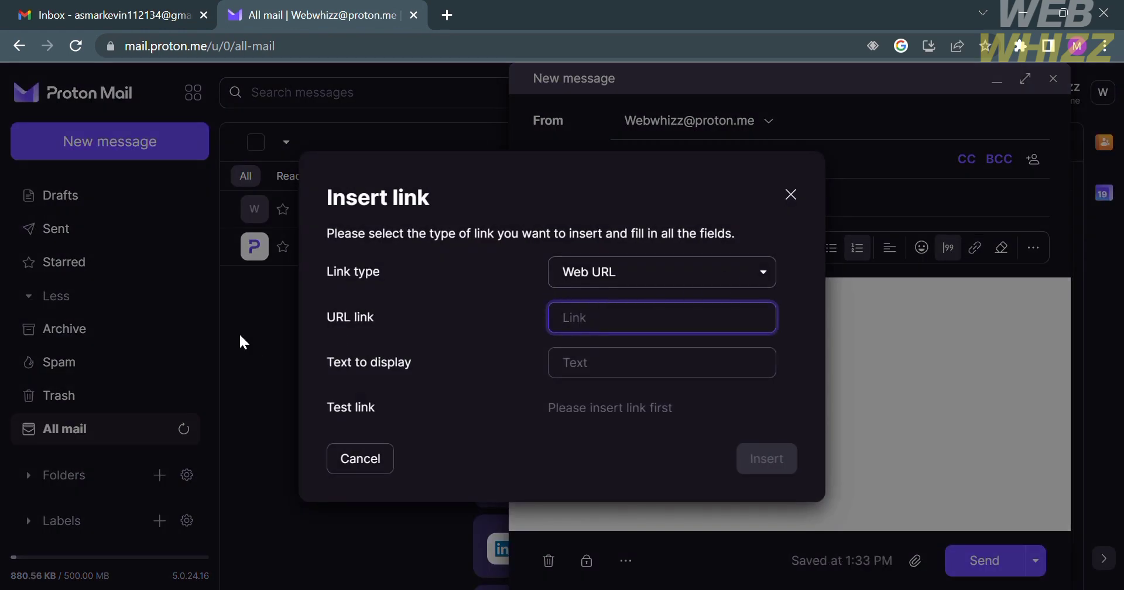
pyautogui.click(665, 268)
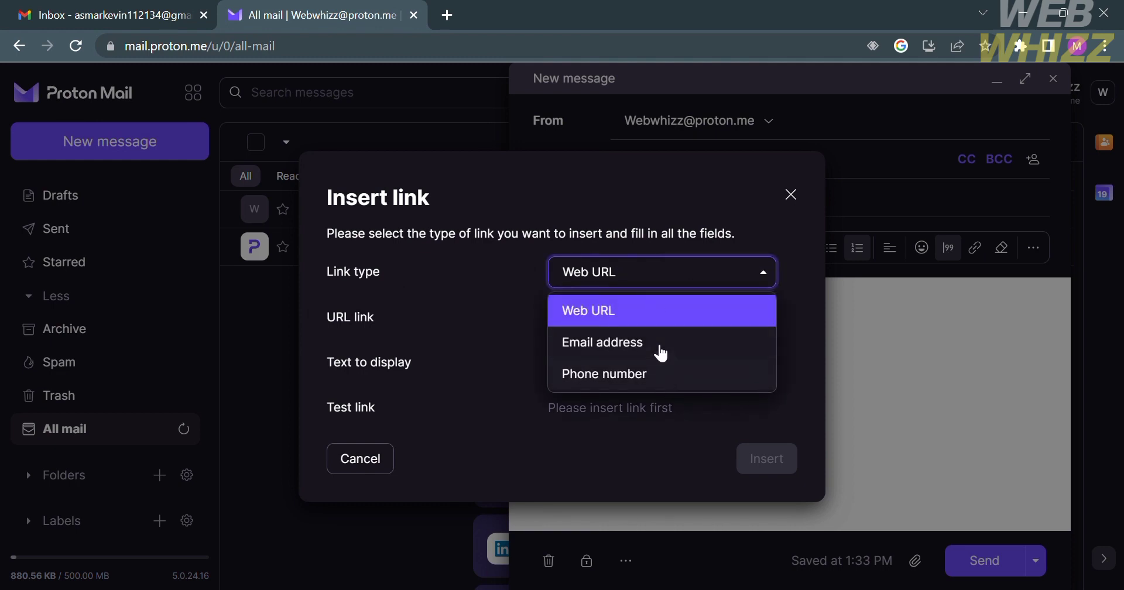
pyautogui.click(652, 321)
pyautogui.click(653, 323)
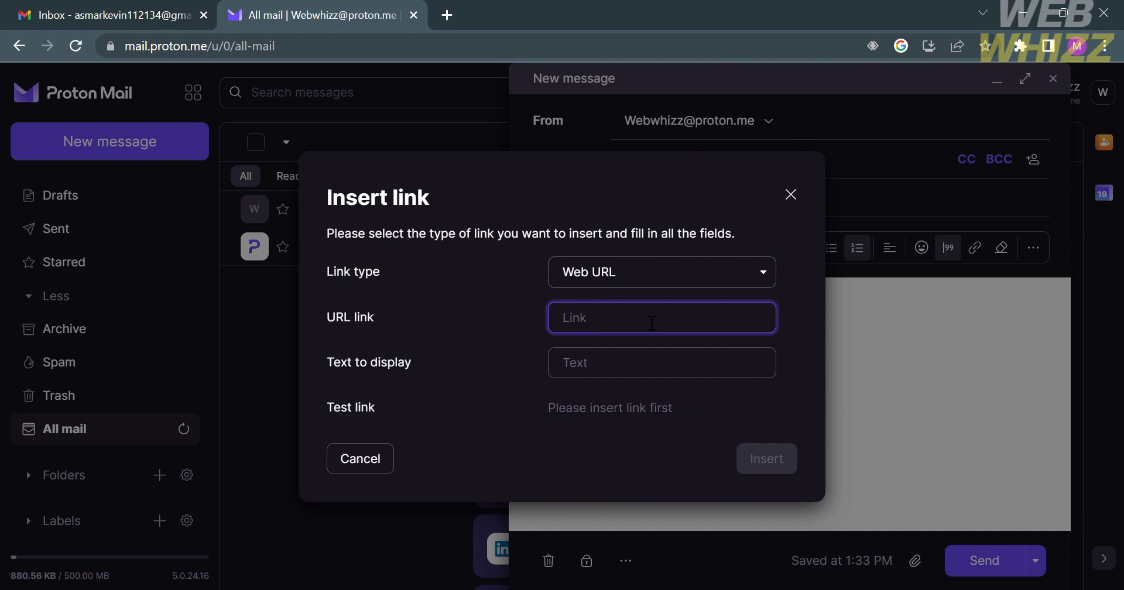
pyautogui.click(645, 373)
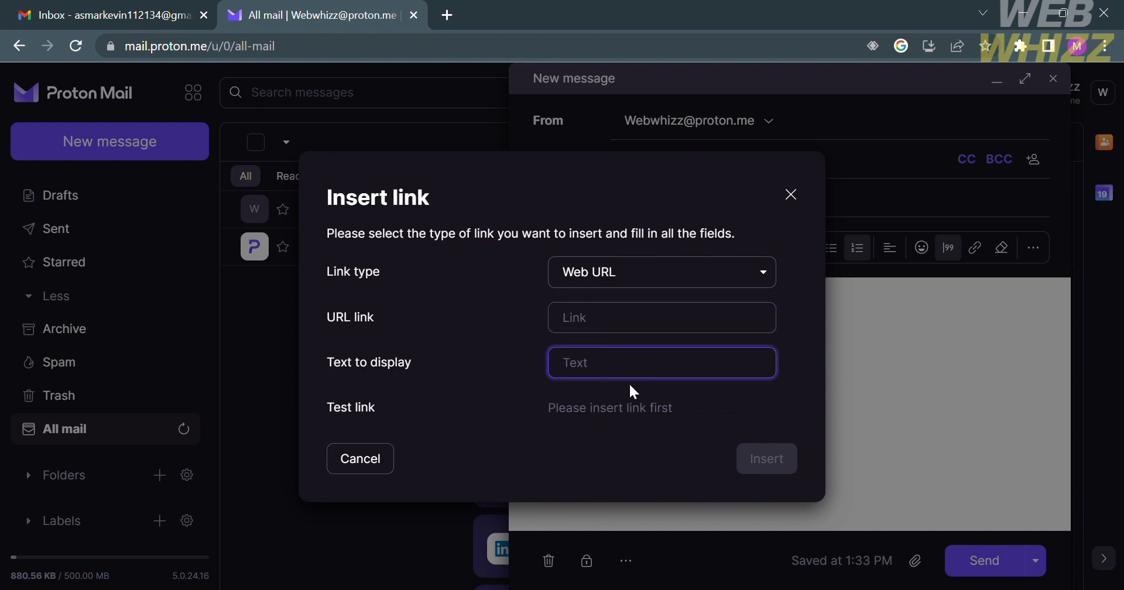
pyautogui.click(636, 410)
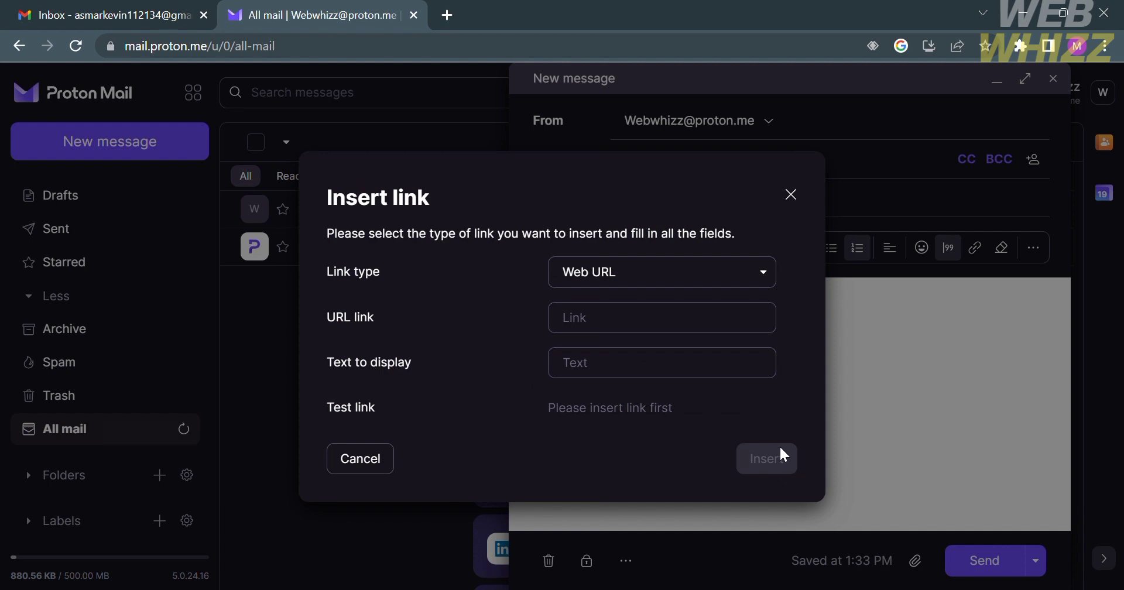
pyautogui.click(791, 195)
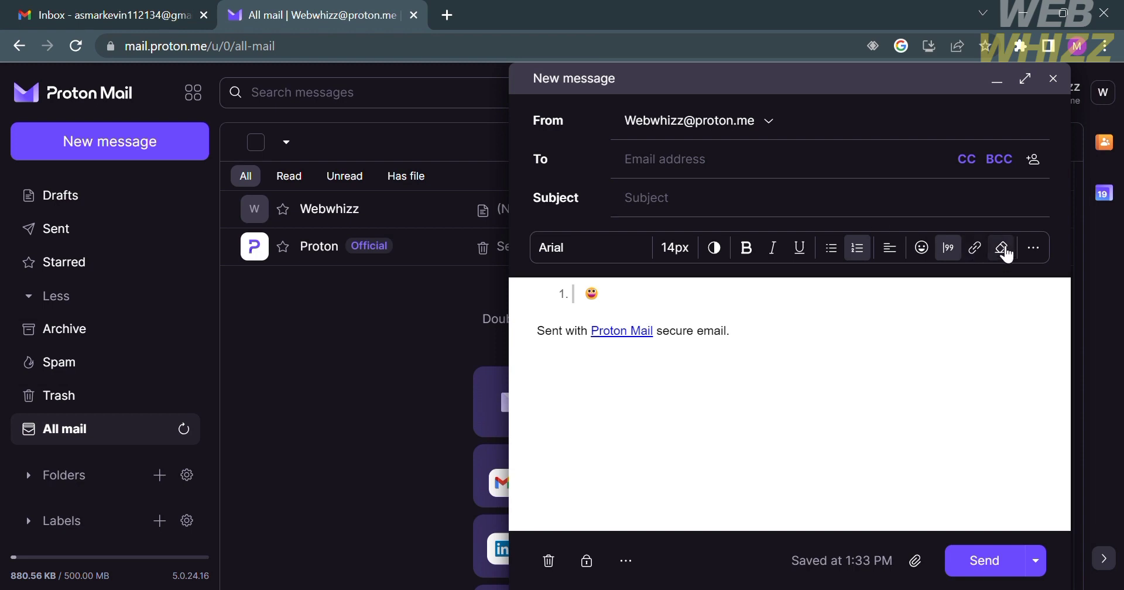
# Step: Upload the image 5.png (1.21 MB) through Insert image and add it as an attachment
pyautogui.click(1004, 249)
pyautogui.click(1035, 256)
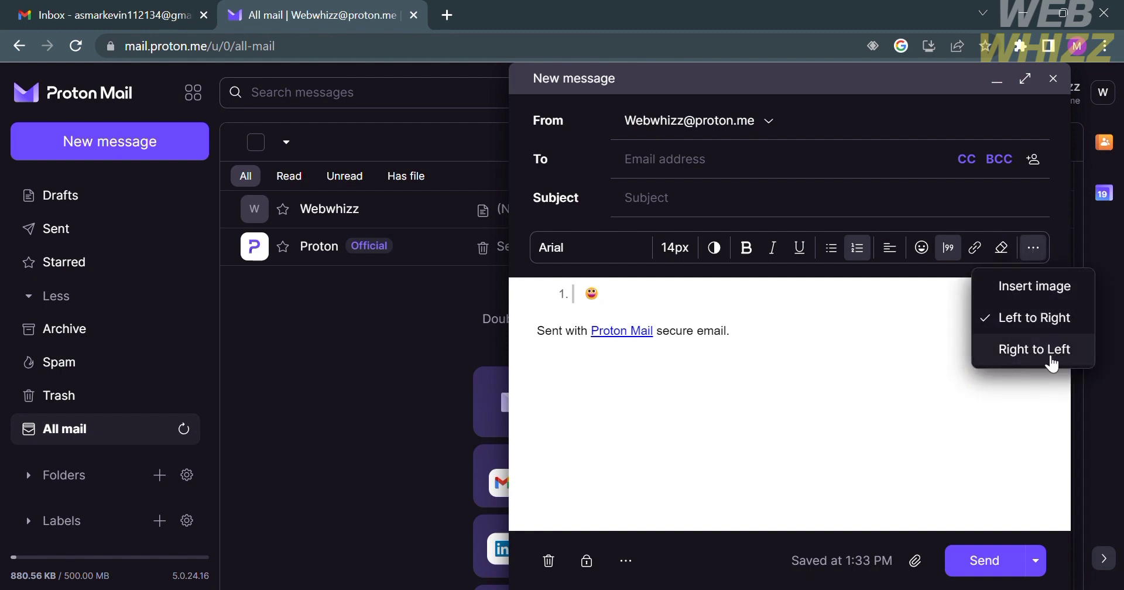
pyautogui.click(1051, 296)
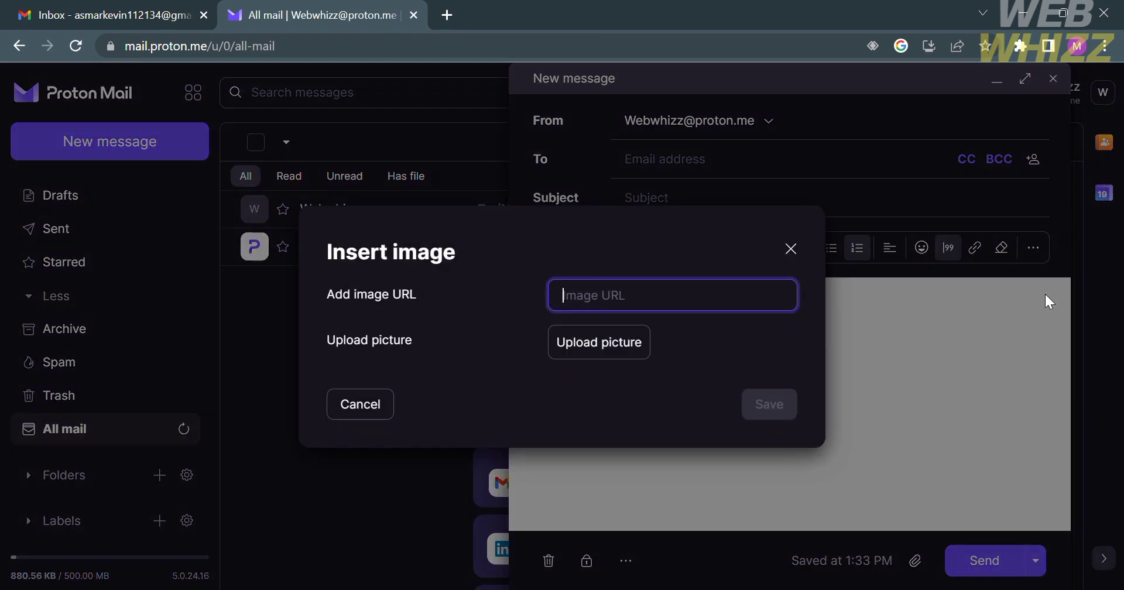
pyautogui.click(599, 344)
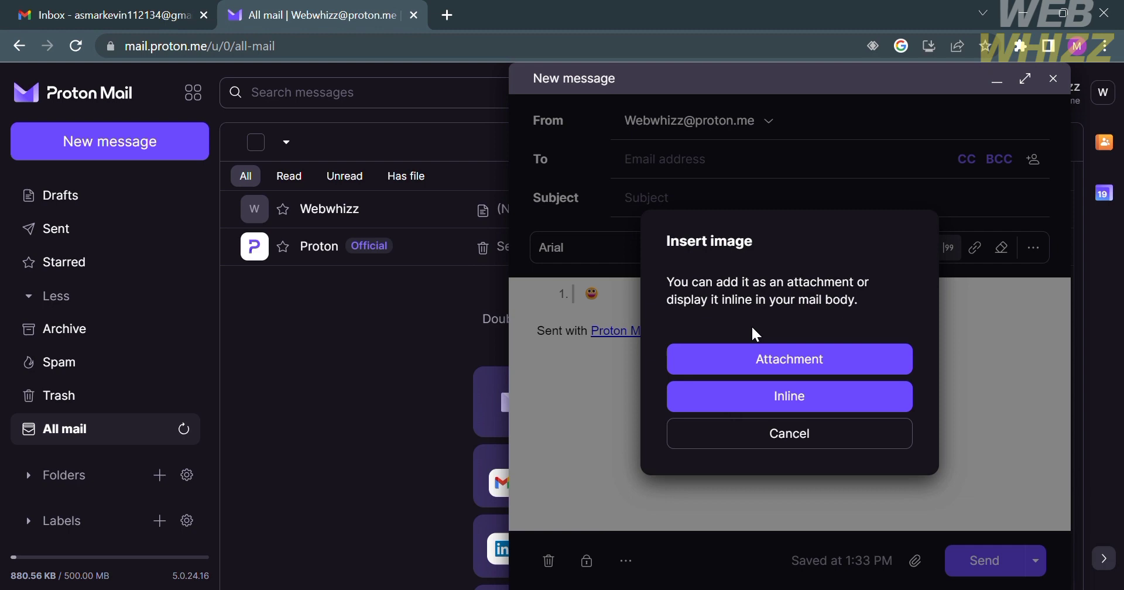
pyautogui.click(867, 369)
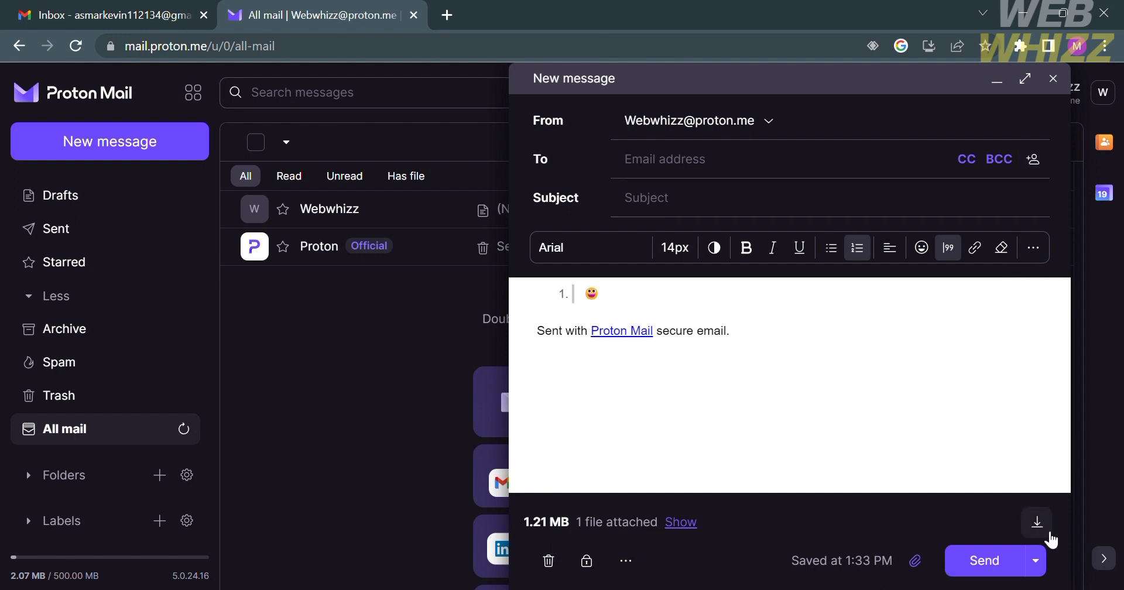
# Step: Add 'Sample Context' after the emoji in the first list item, then preview Schedule send options
pyautogui.write('Sample')
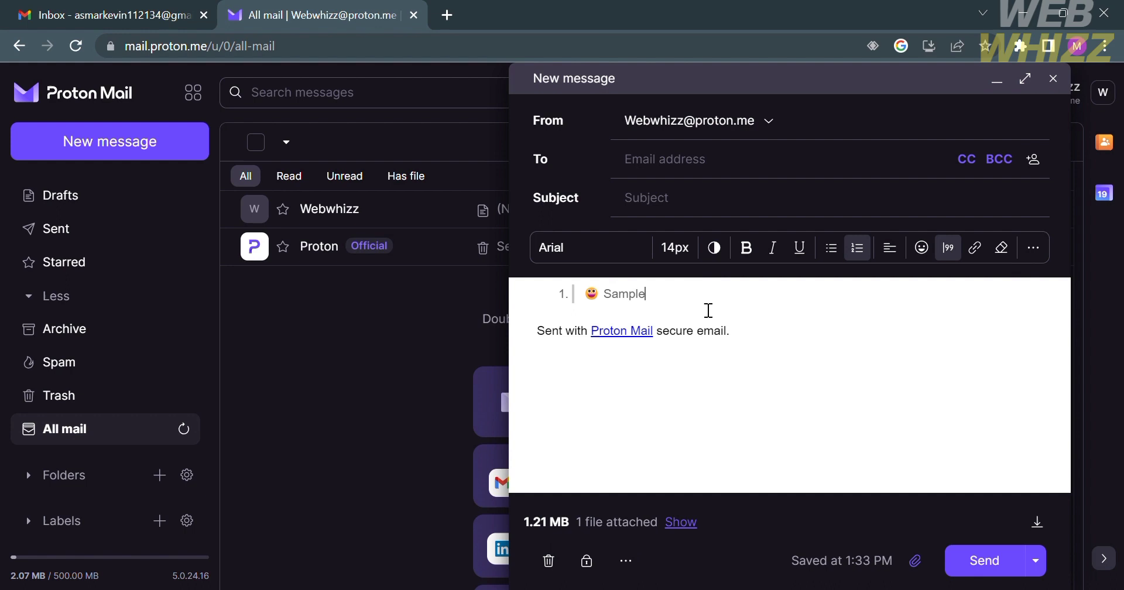
pyautogui.write(' Context')
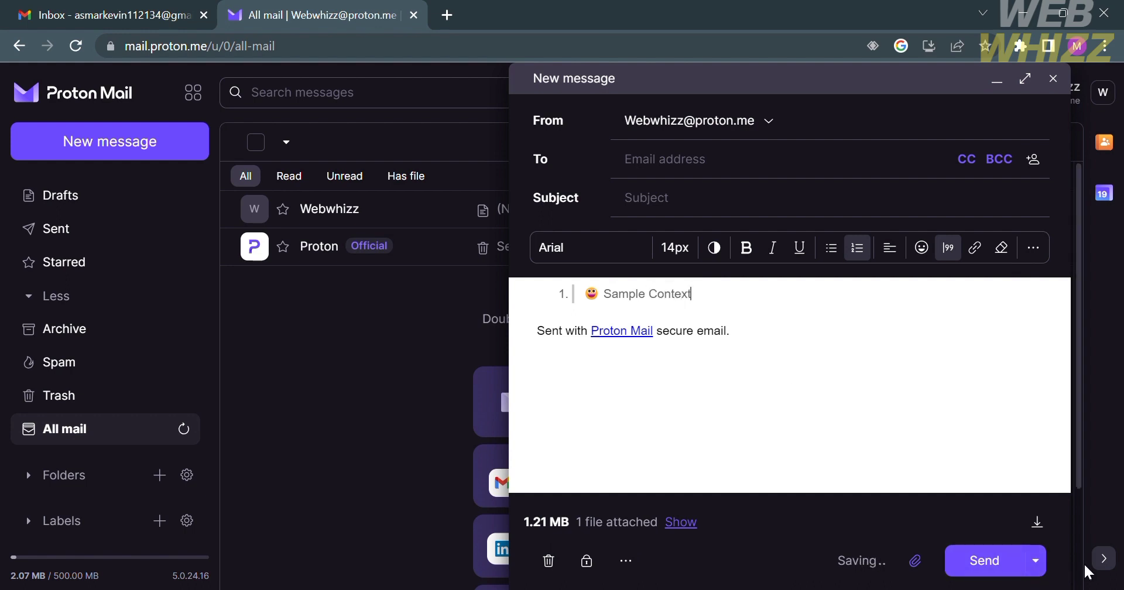
pyautogui.click(1035, 575)
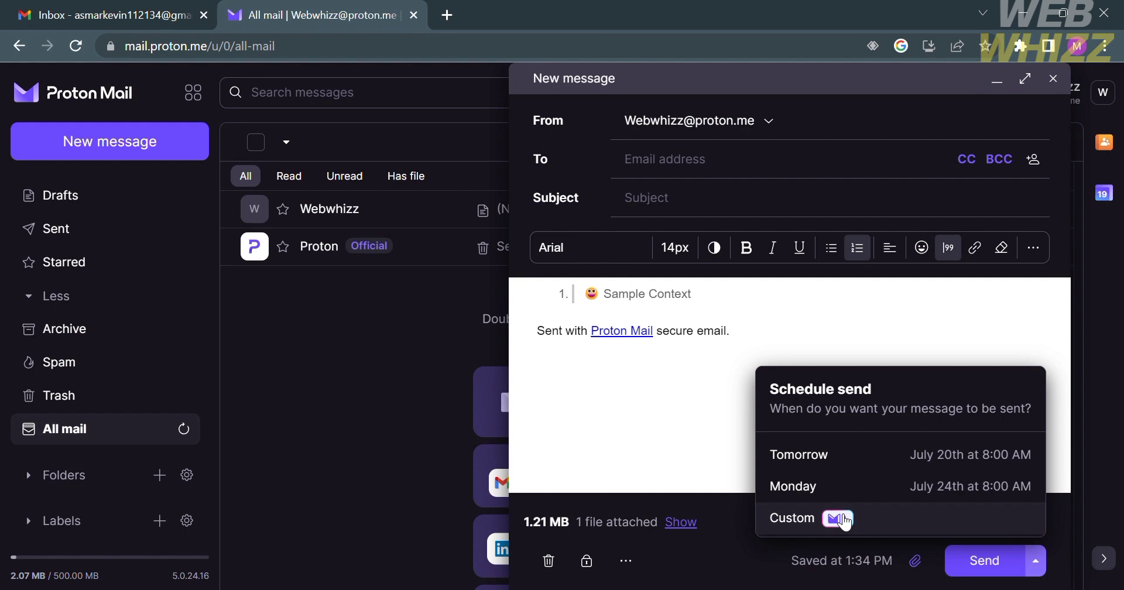
pyautogui.click(765, 536)
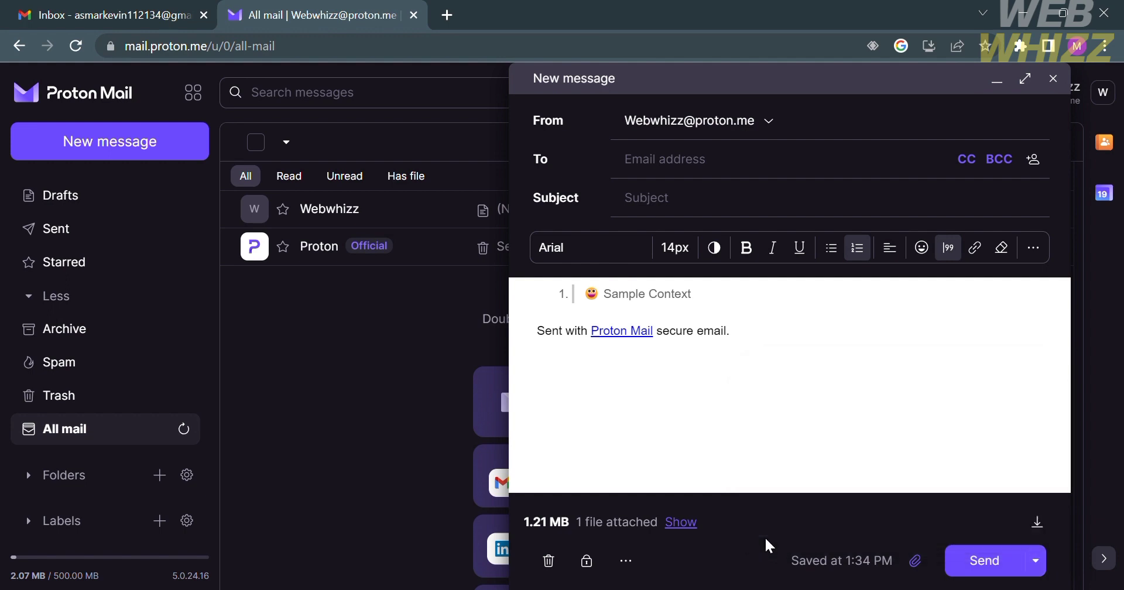
# Step: Look at the password encryption dialog and More options menu without changing anything, then leave the draft
pyautogui.click(592, 560)
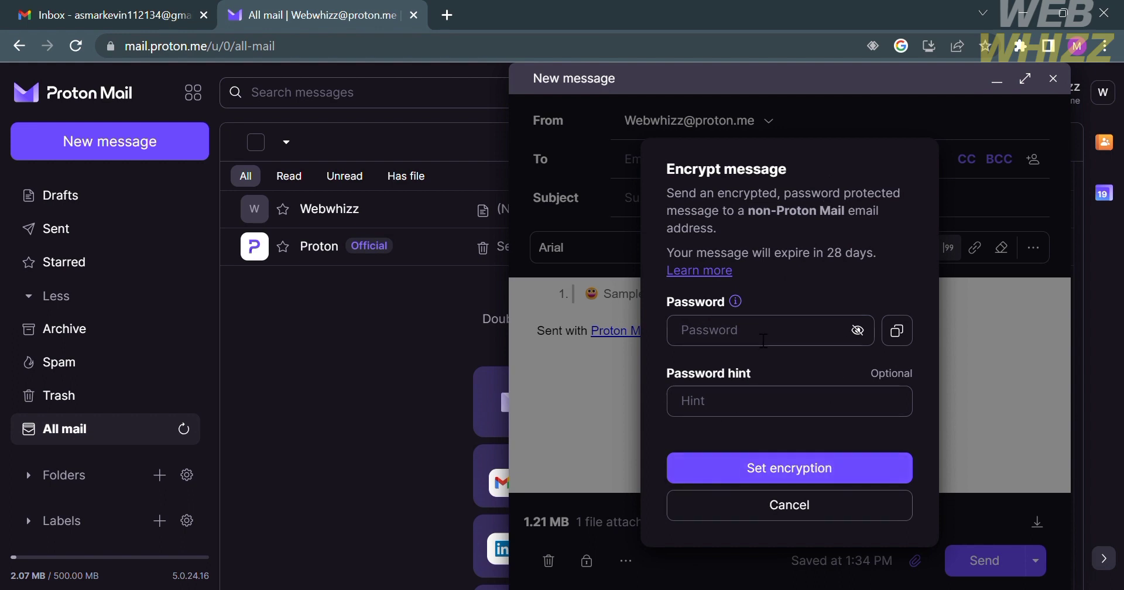
pyautogui.click(855, 516)
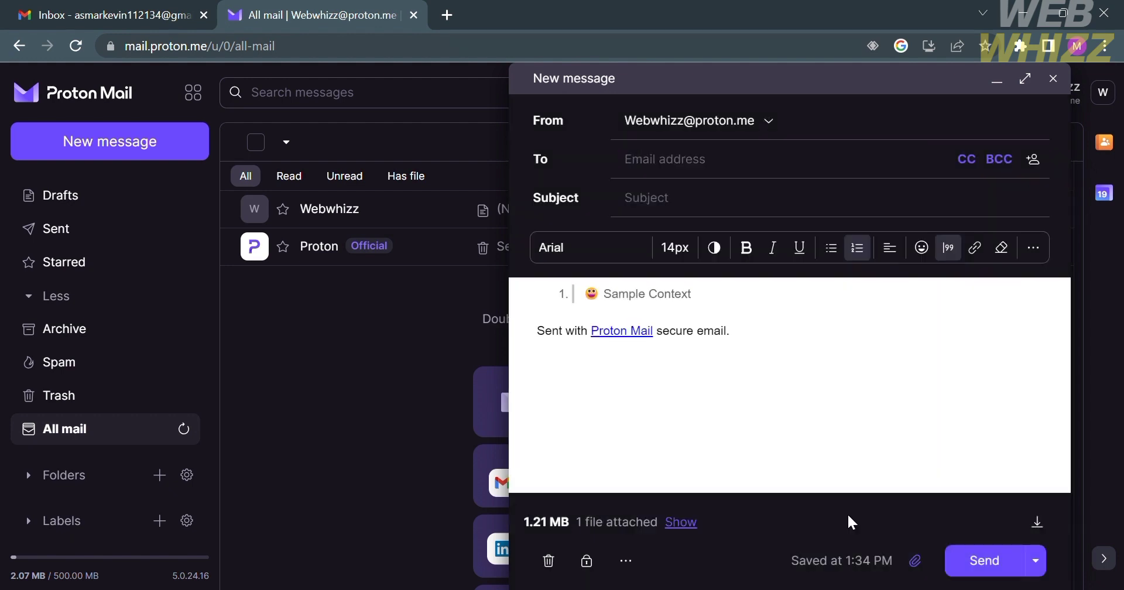
pyautogui.click(638, 563)
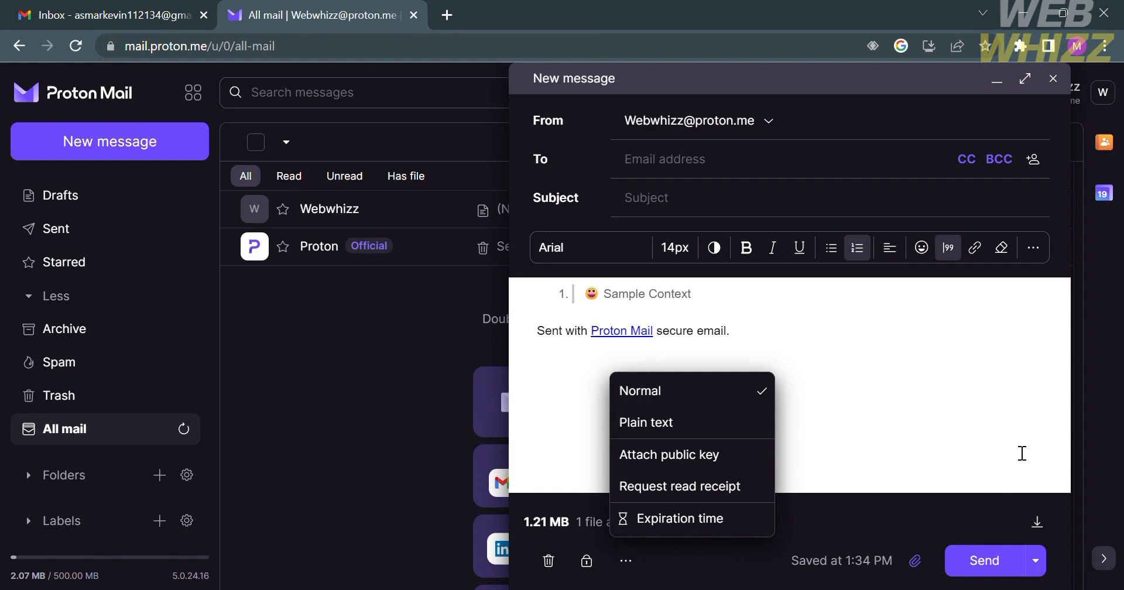
pyautogui.click(1068, 435)
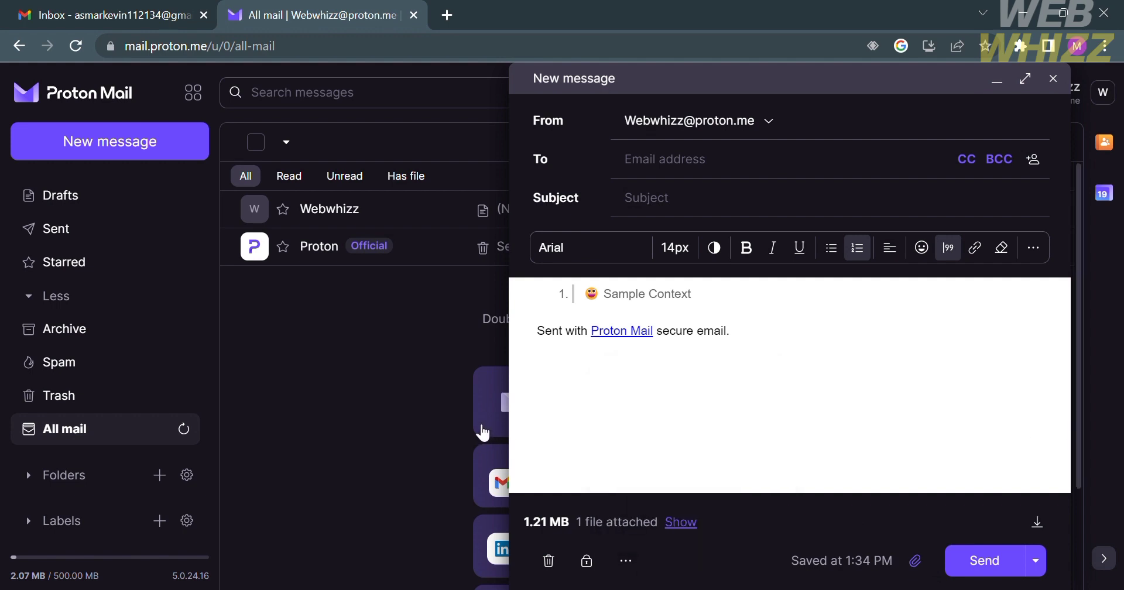
pyautogui.click(440, 424)
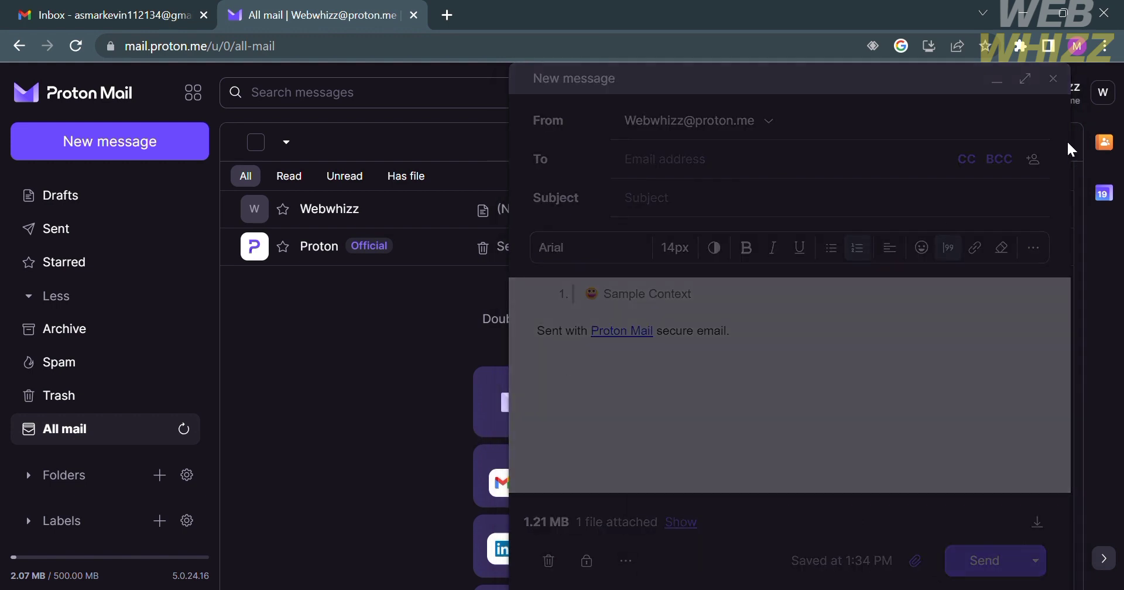
# Step: Reopen the saved draft from All mail, minimise it, peek at the account menu, then view Drafts
pyautogui.click(369, 206)
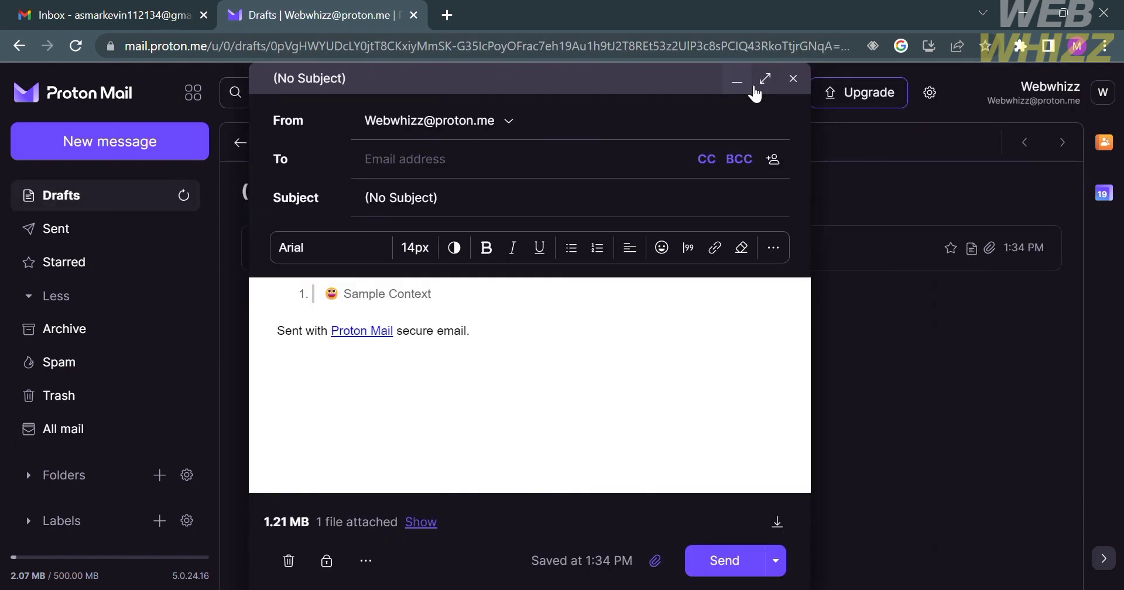
pyautogui.click(736, 79)
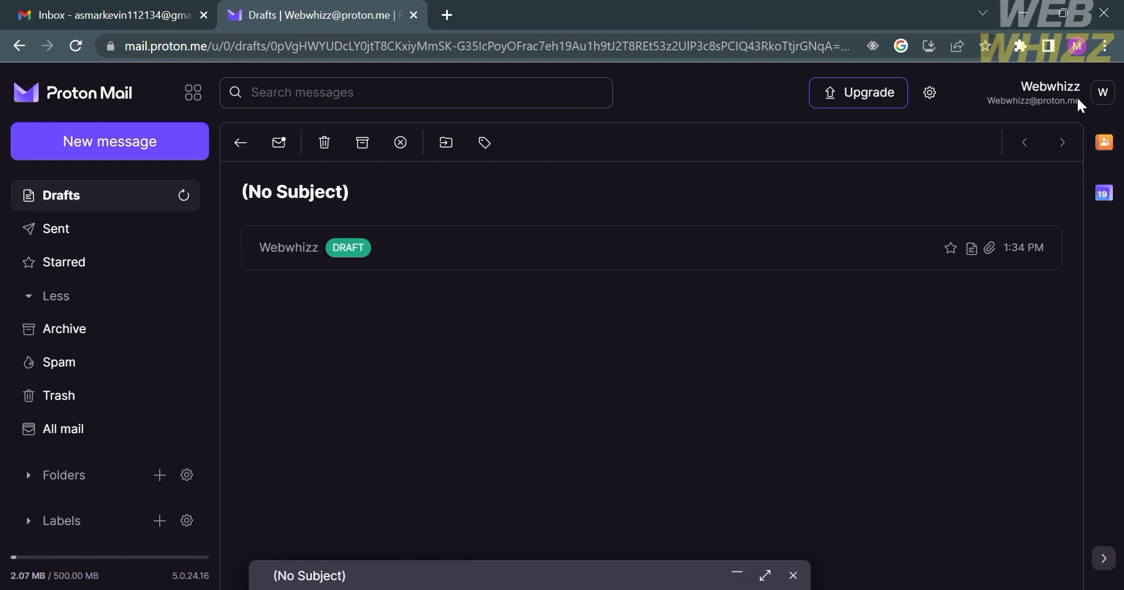
pyautogui.click(1108, 95)
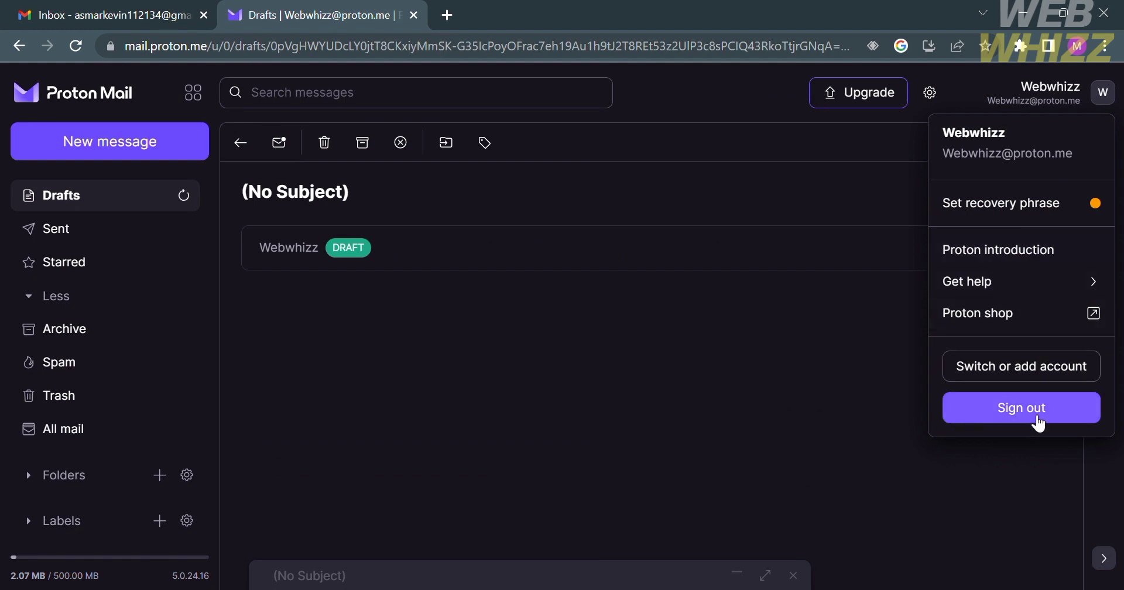
pyautogui.click(805, 394)
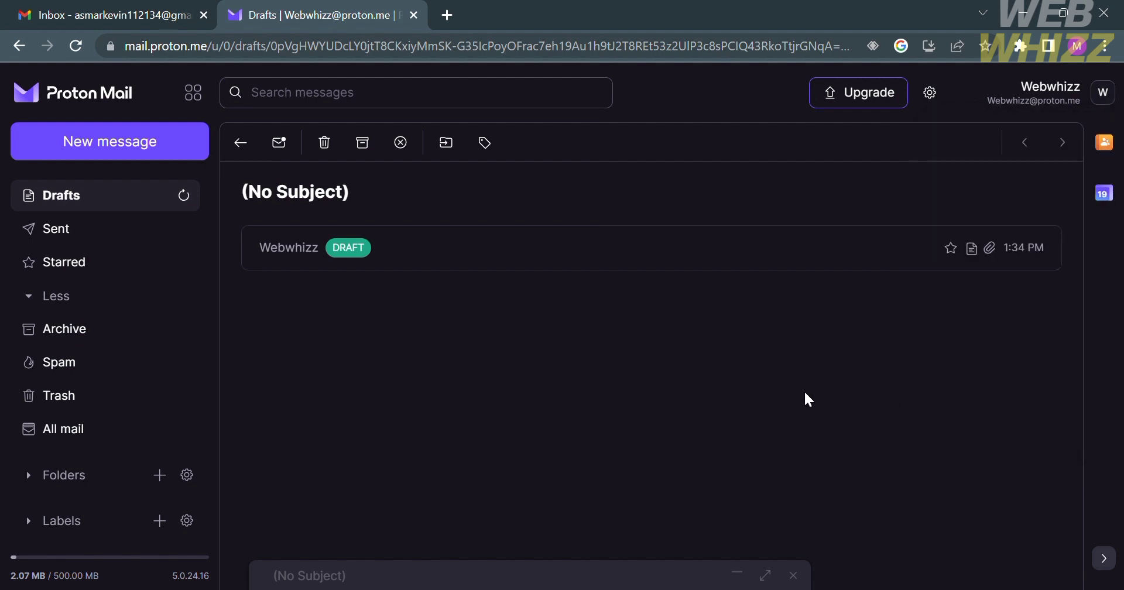
pyautogui.click(86, 206)
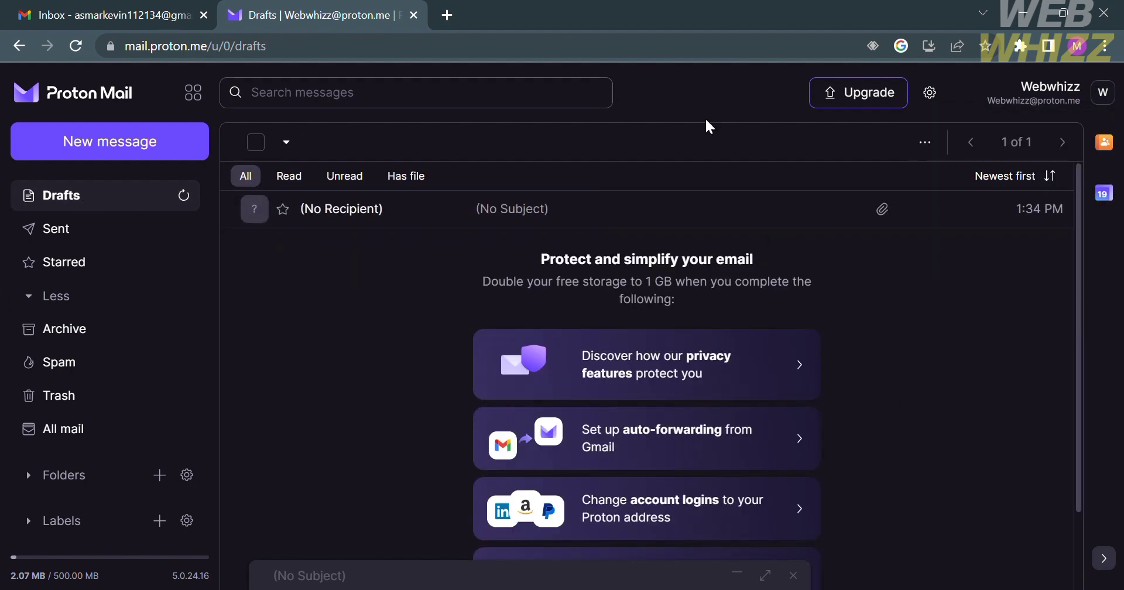